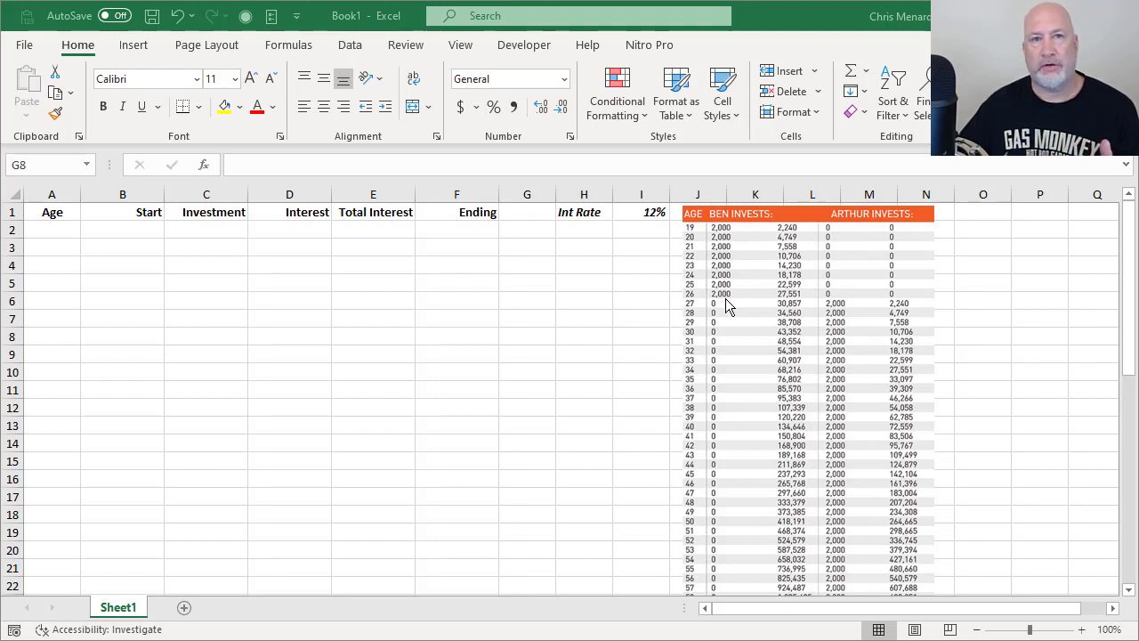
Review the sheet and the 12% interest rate already entered in I1
scroll(725, 301, down, 6)
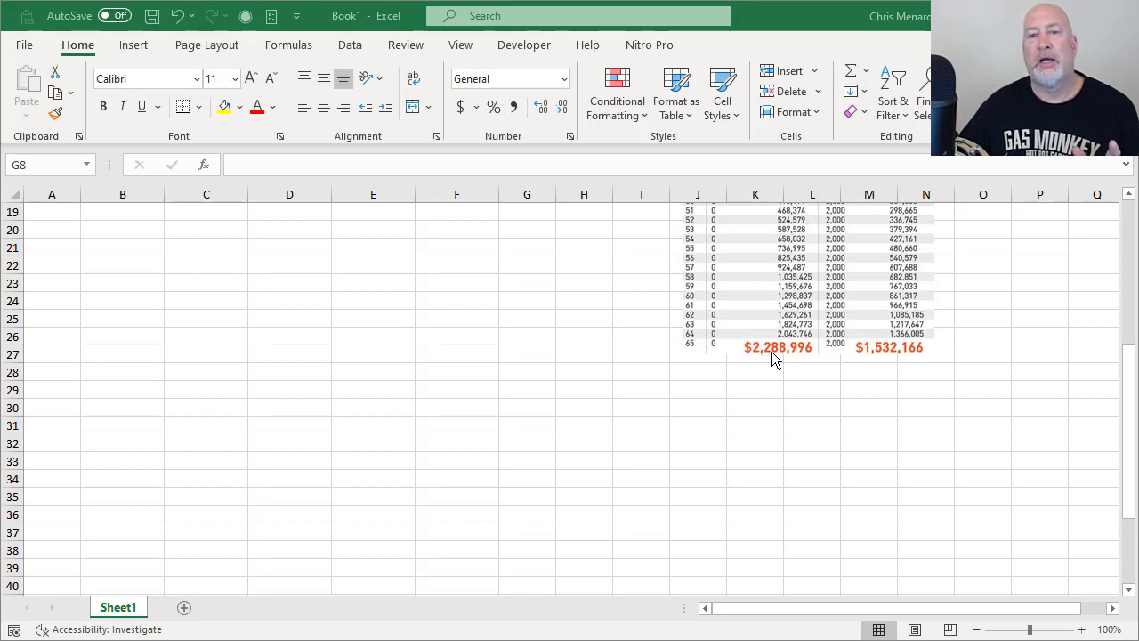
scroll(772, 354, up, 6)
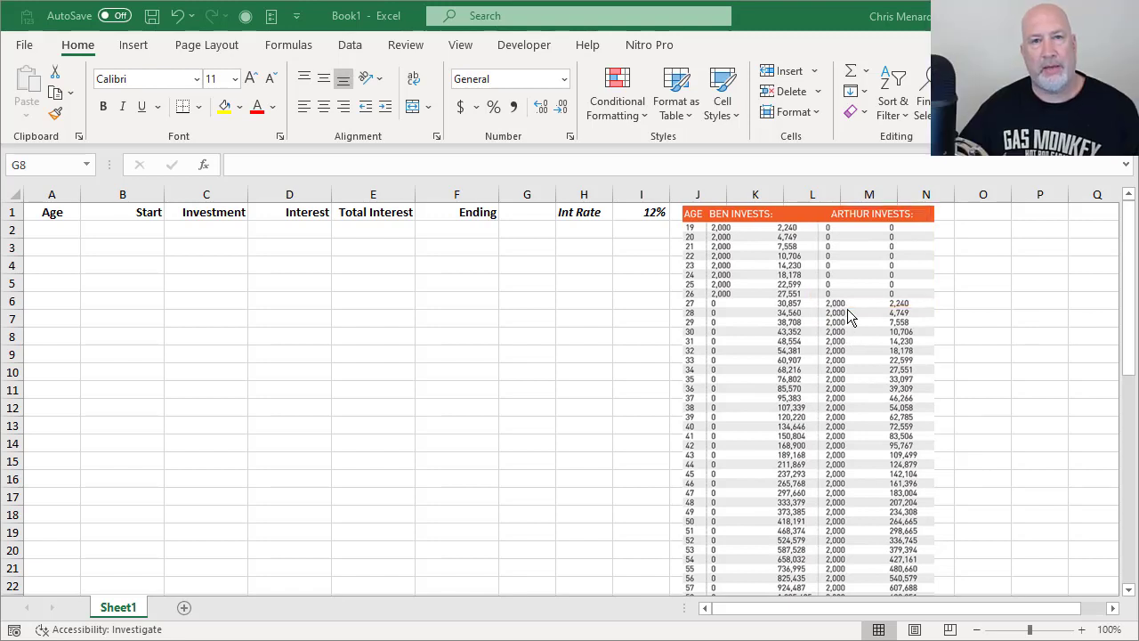
scroll(847, 308, down, 3)
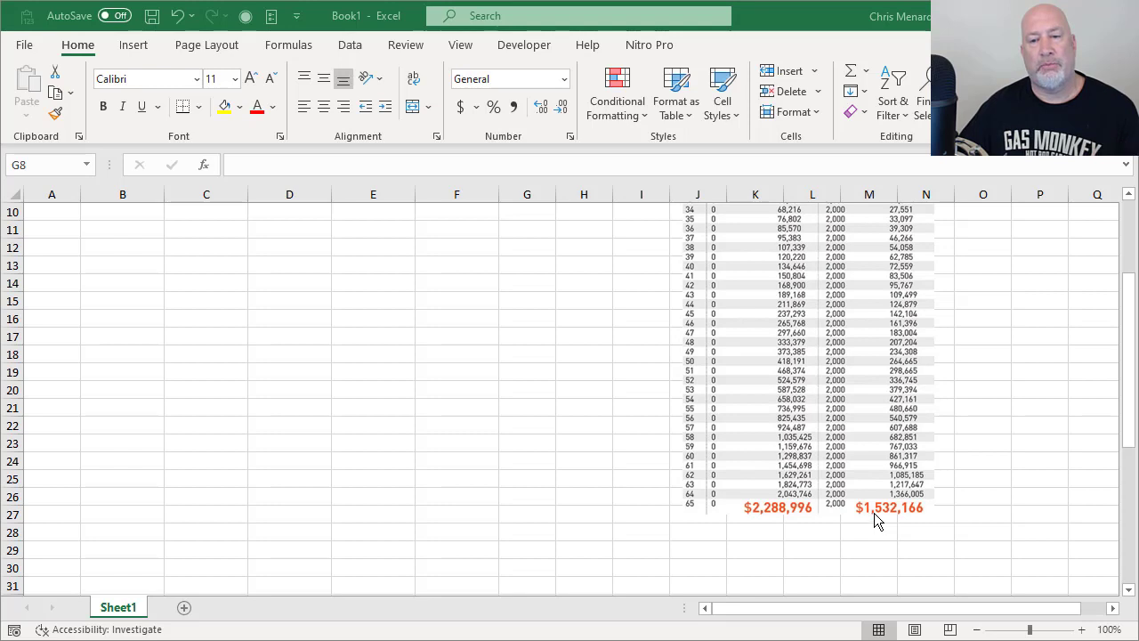
scroll(876, 513, up, 3)
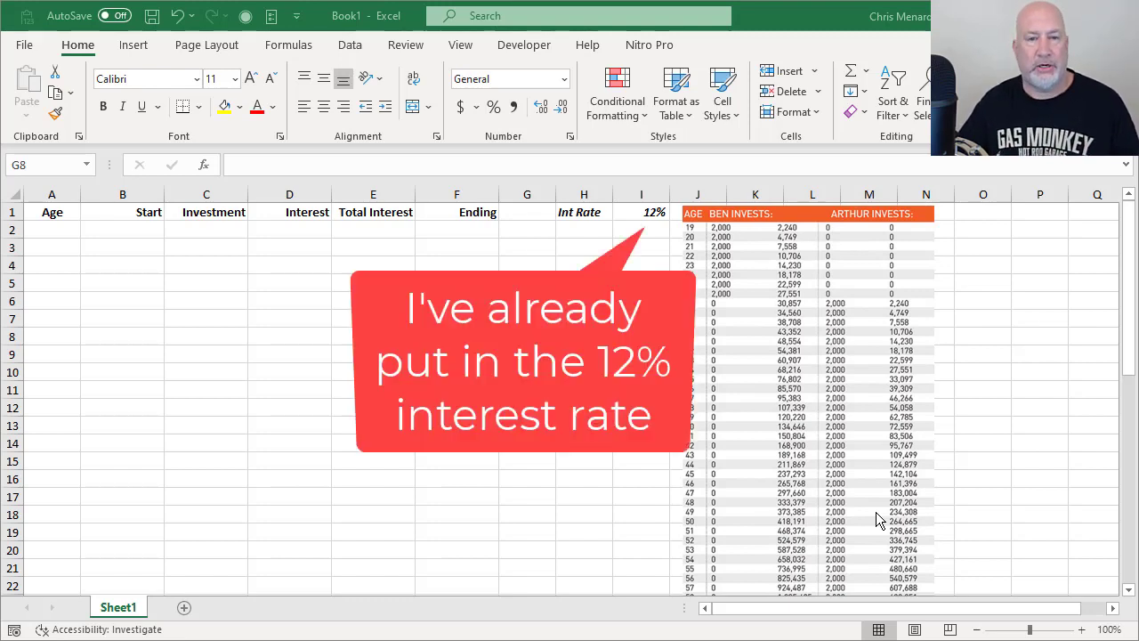
click(646, 211)
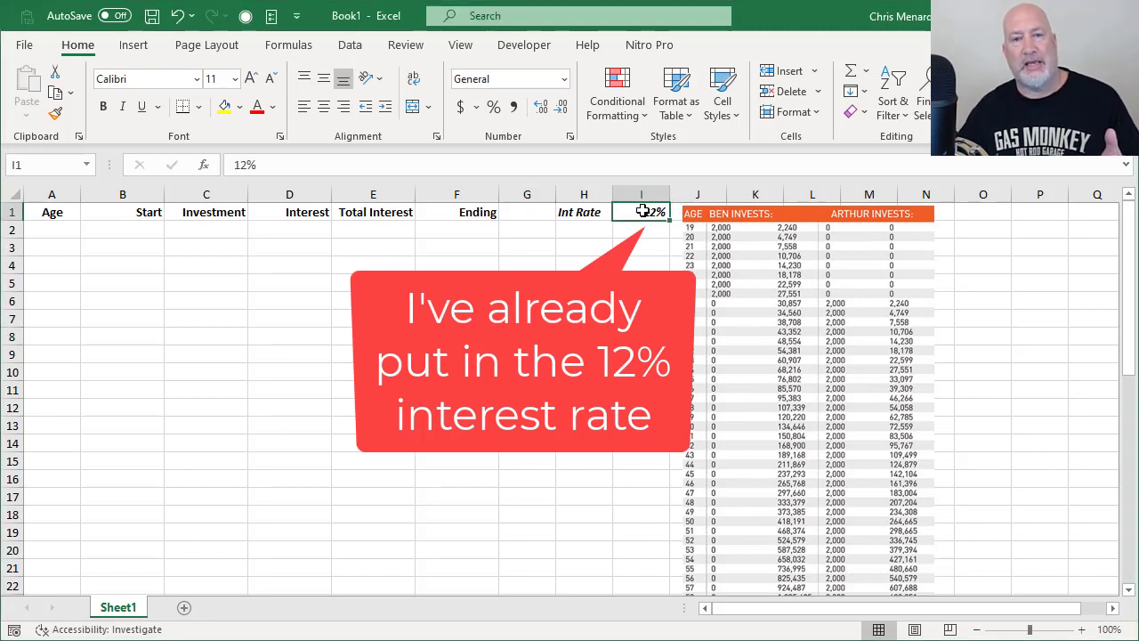
Enter 19 as the first age in A2
click(71, 231)
text(19)
key(Return)
click(55, 231)
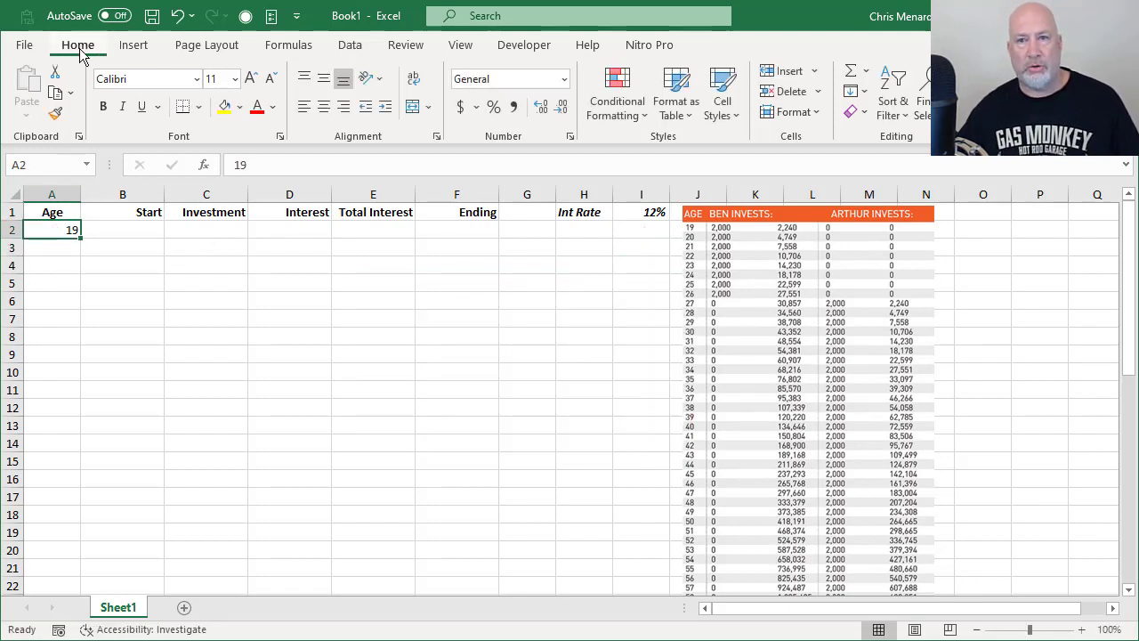
Fill a linear column series from 19 down to a stop value of 65
click(858, 94)
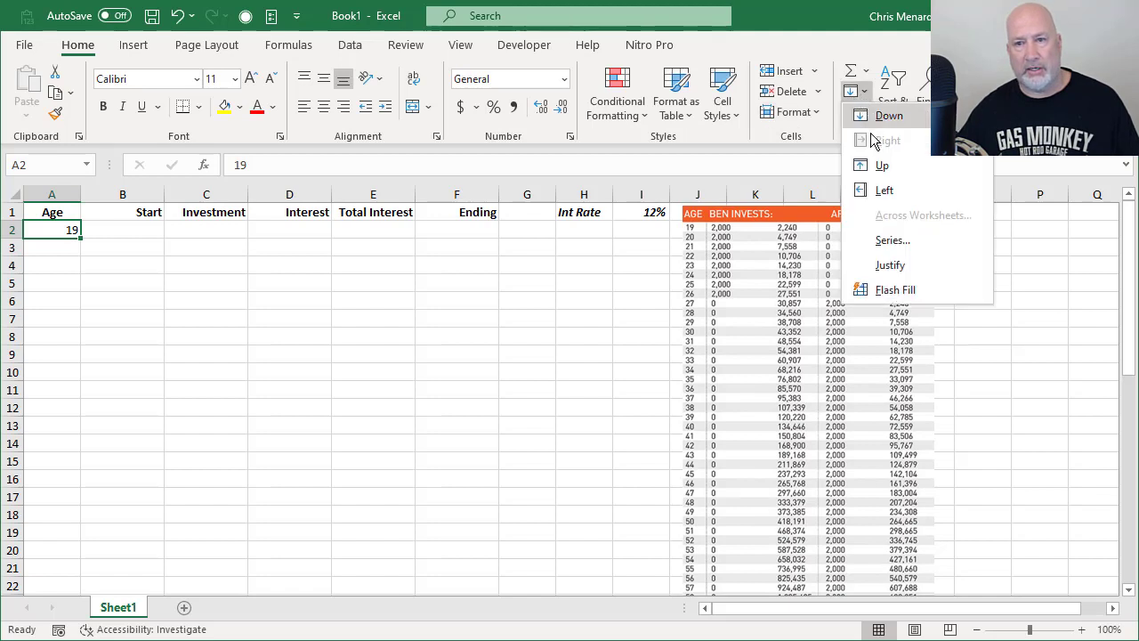
click(895, 241)
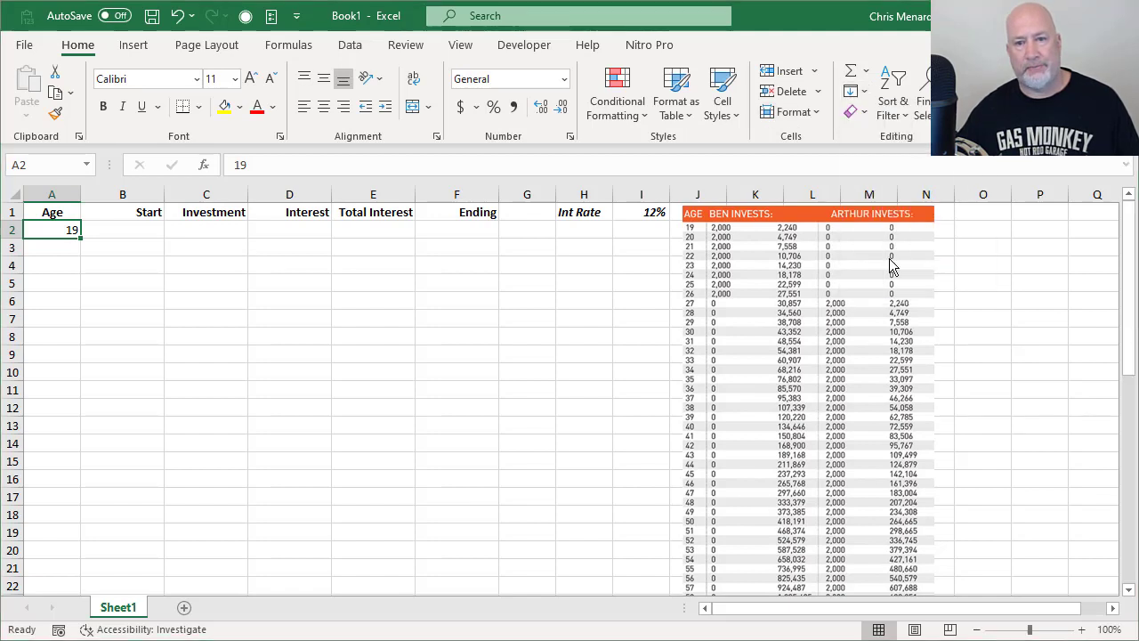
click(256, 348)
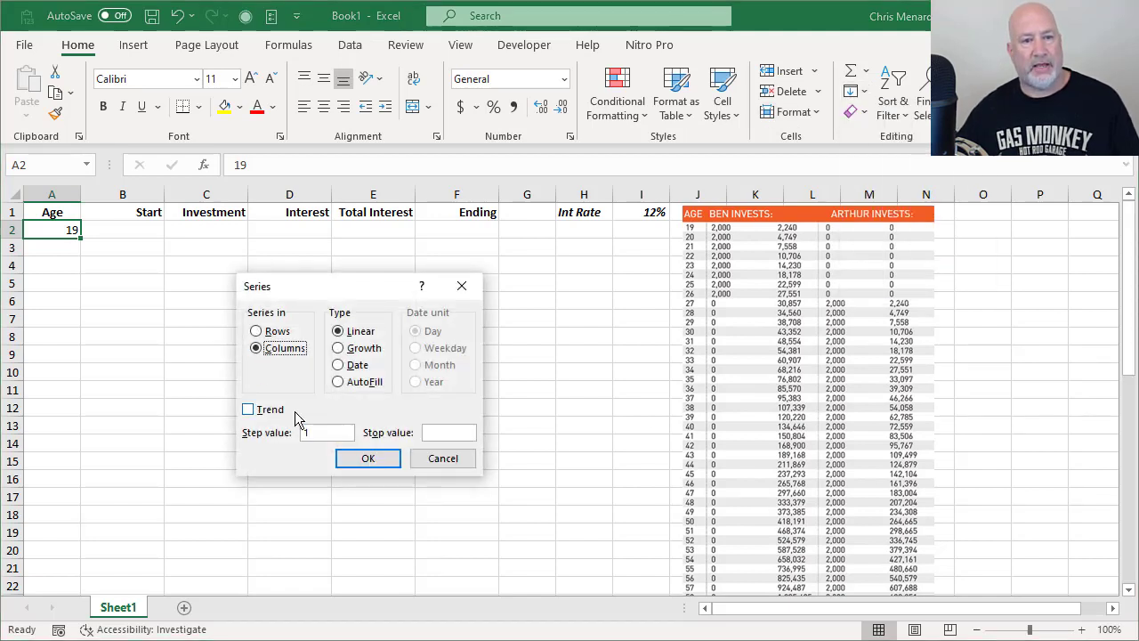
click(448, 433)
text(65)
click(365, 459)
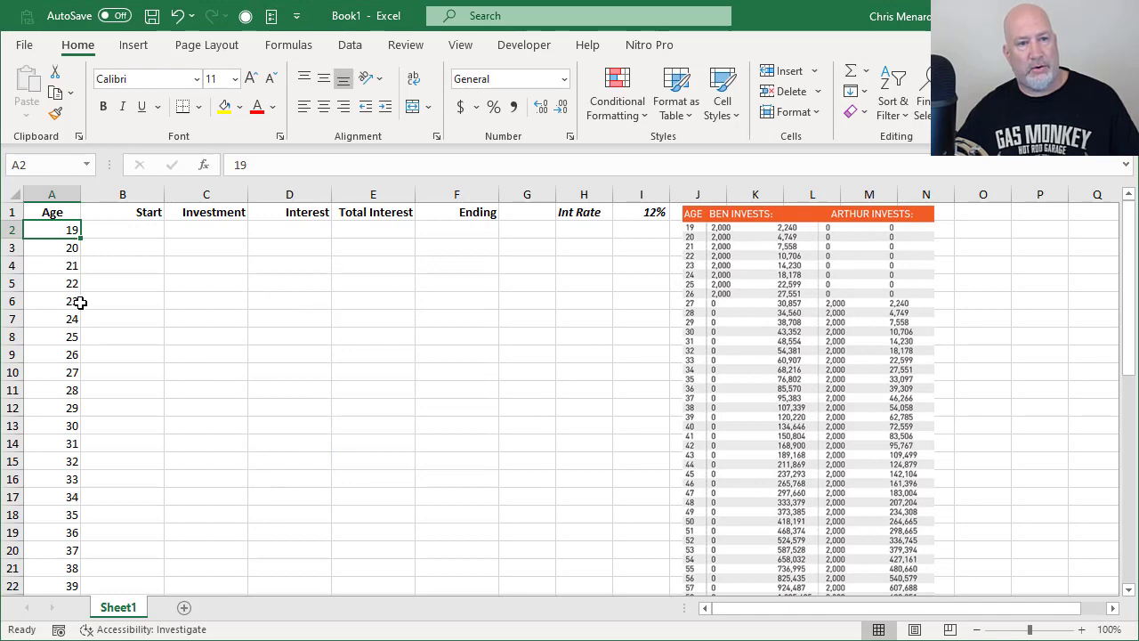
scroll(79, 307, down, 12)
scroll(110, 341, up, 12)
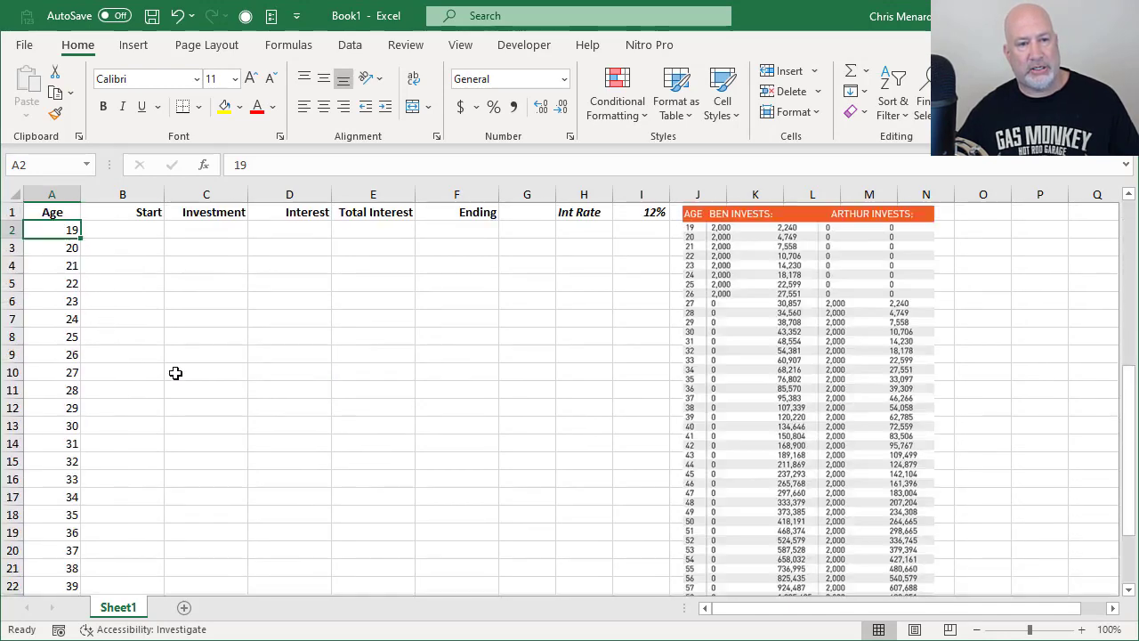
Enter the age-19 starting balance in Start cell B2
click(132, 230)
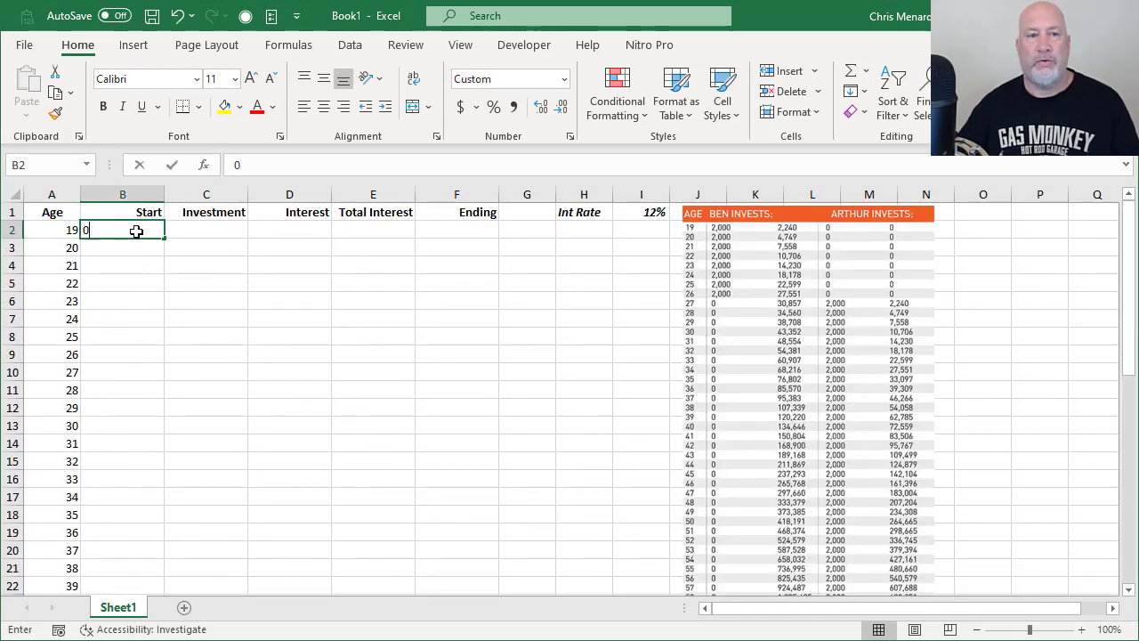
text(2000)
key(Tab)
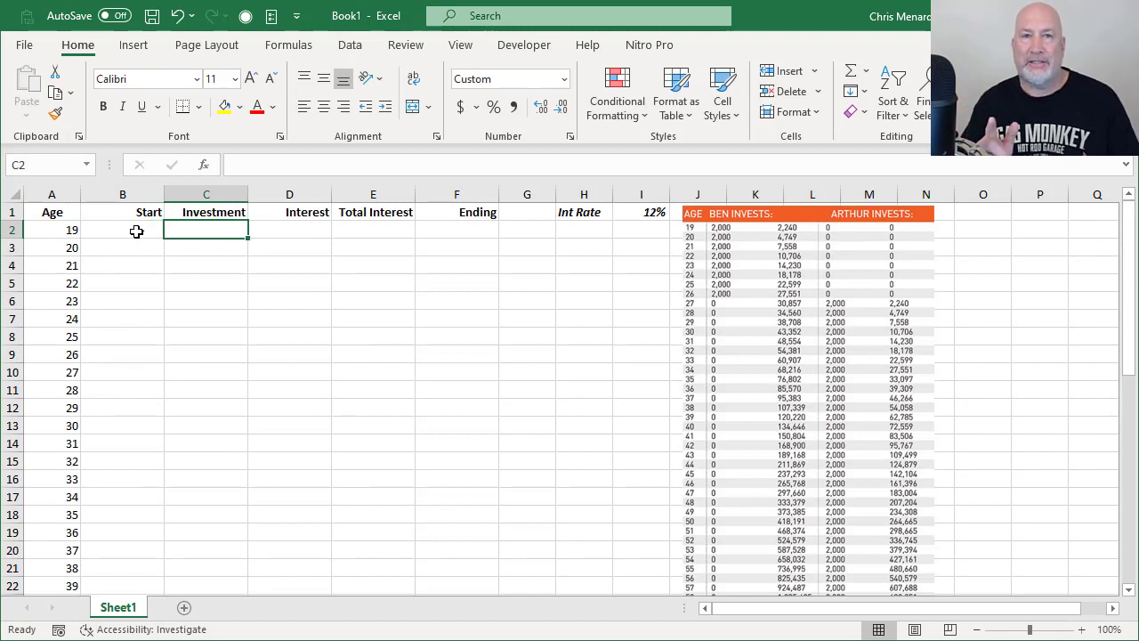
click(118, 228)
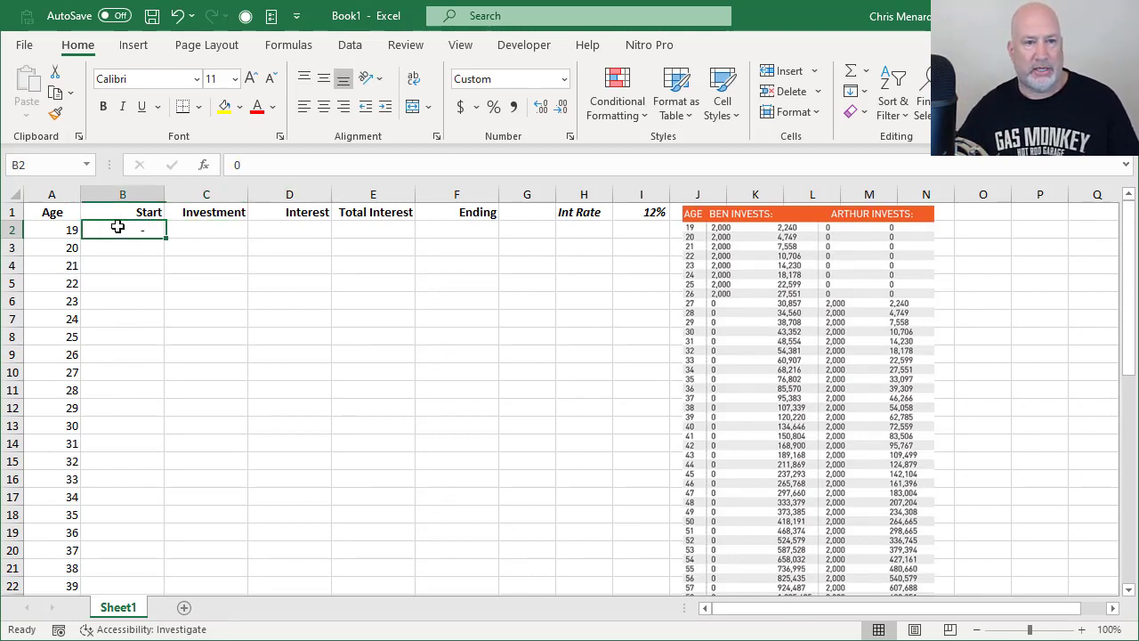
click(203, 236)
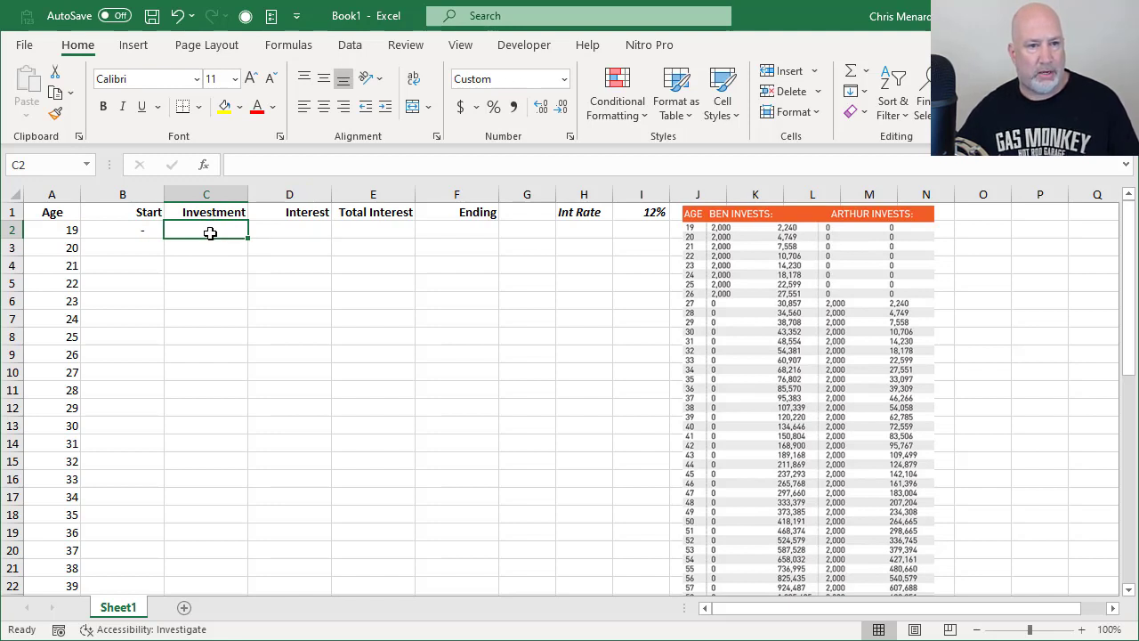
Fill C2:C9 with 2,000 and format them in Comma Style with no decimals
drag(210, 233, 214, 361)
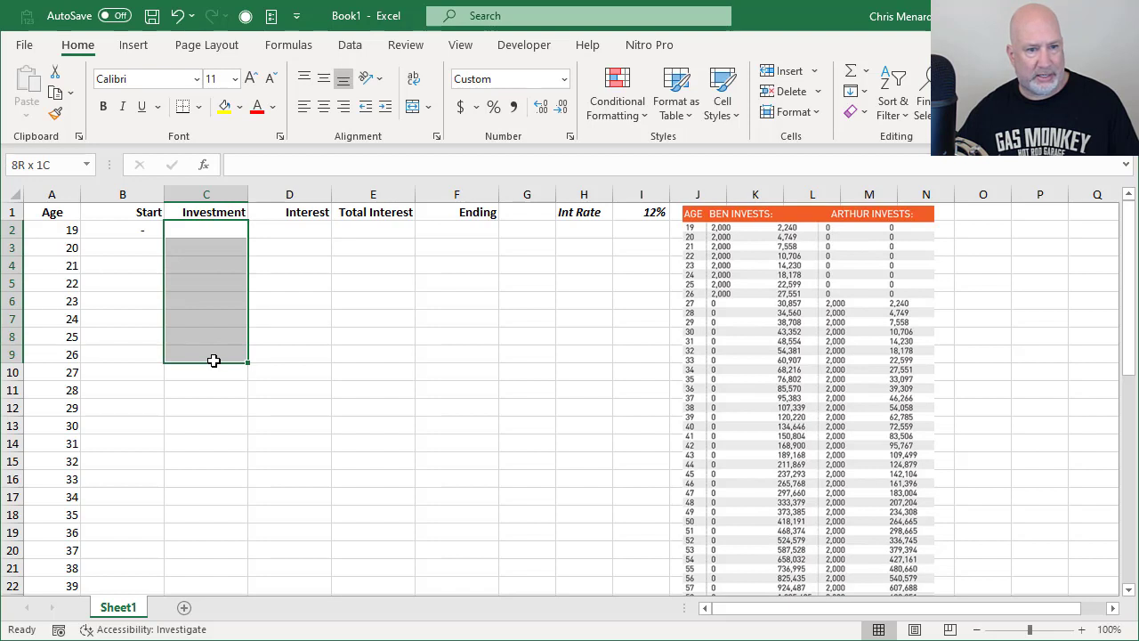
text(2000)
key(ctrl+Return)
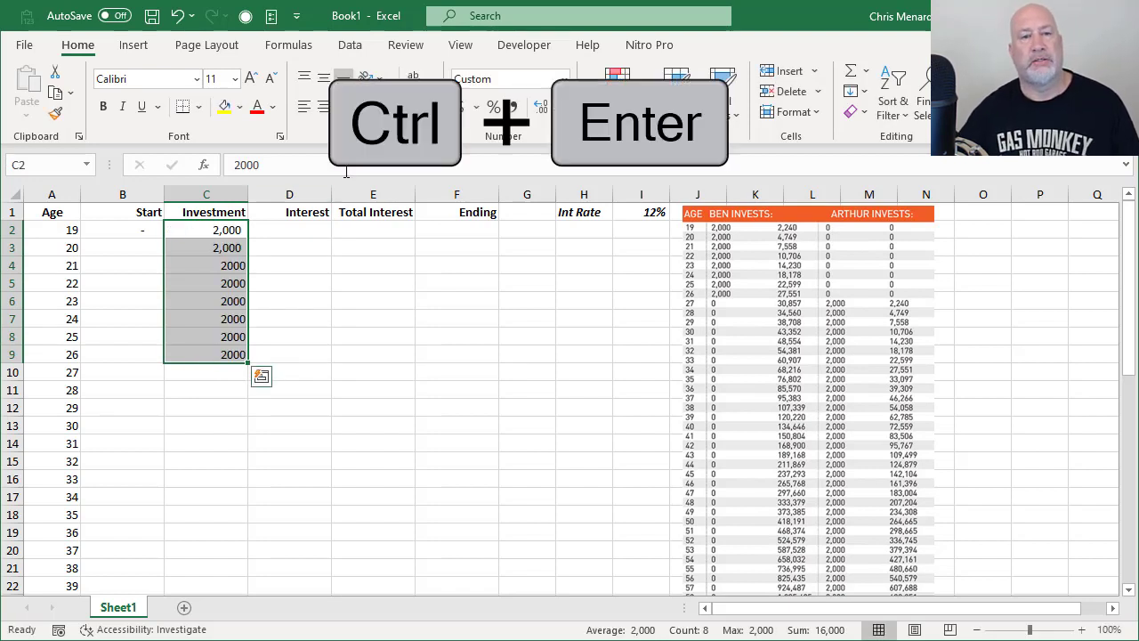
click(514, 106)
click(562, 106)
click(563, 105)
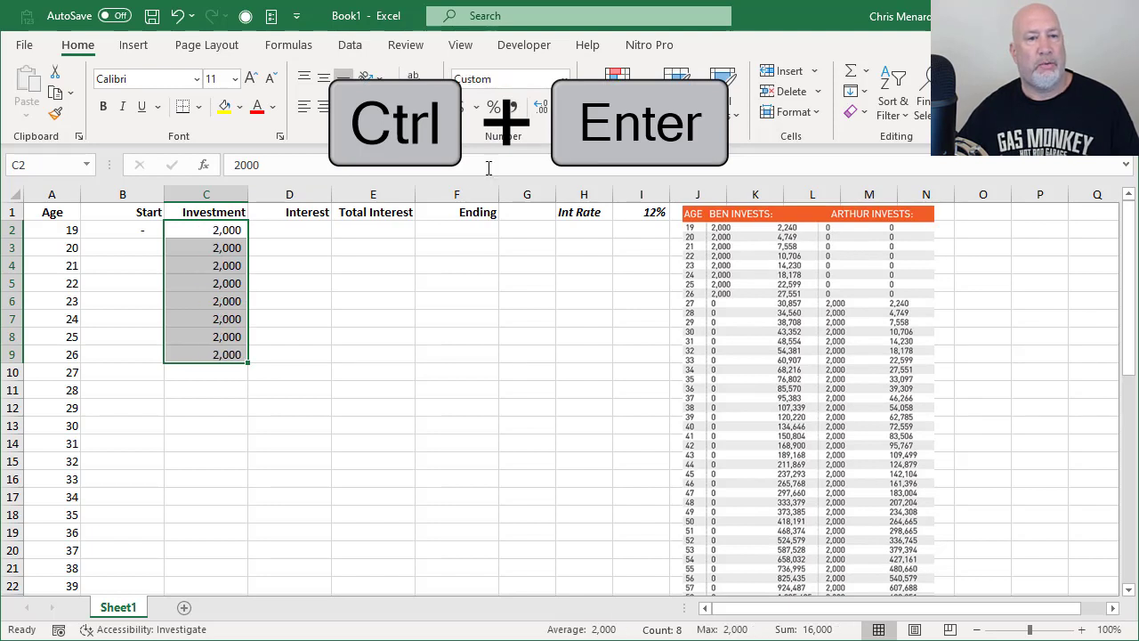
Enter =SUM(B2:C2)*$I$1 in D2, giving 240 interest for age 19
click(318, 235)
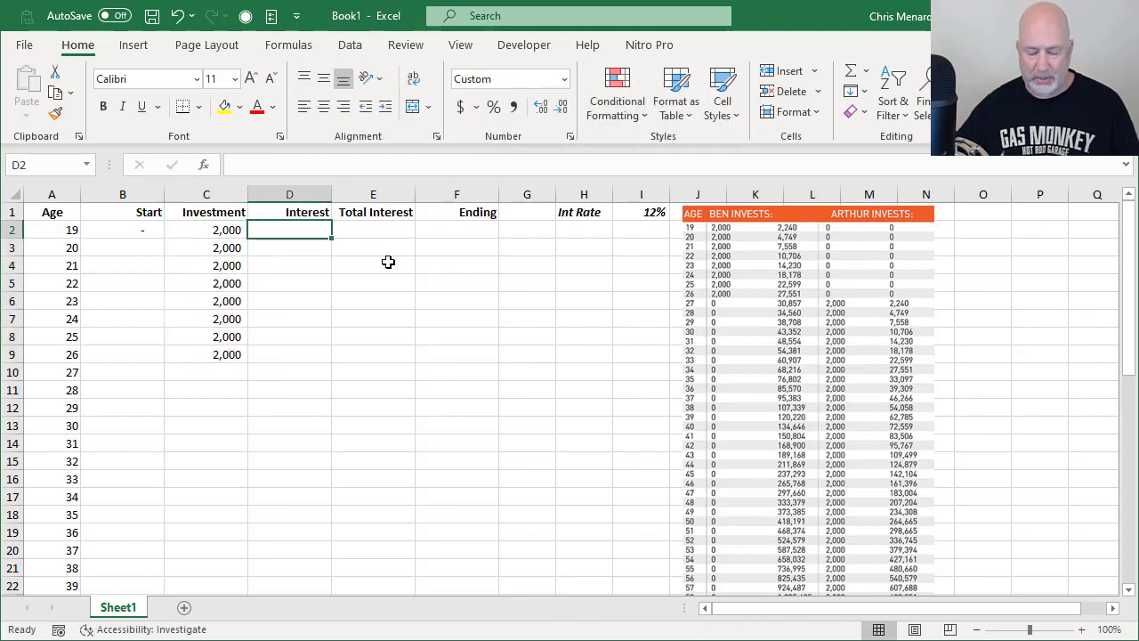
text(=)
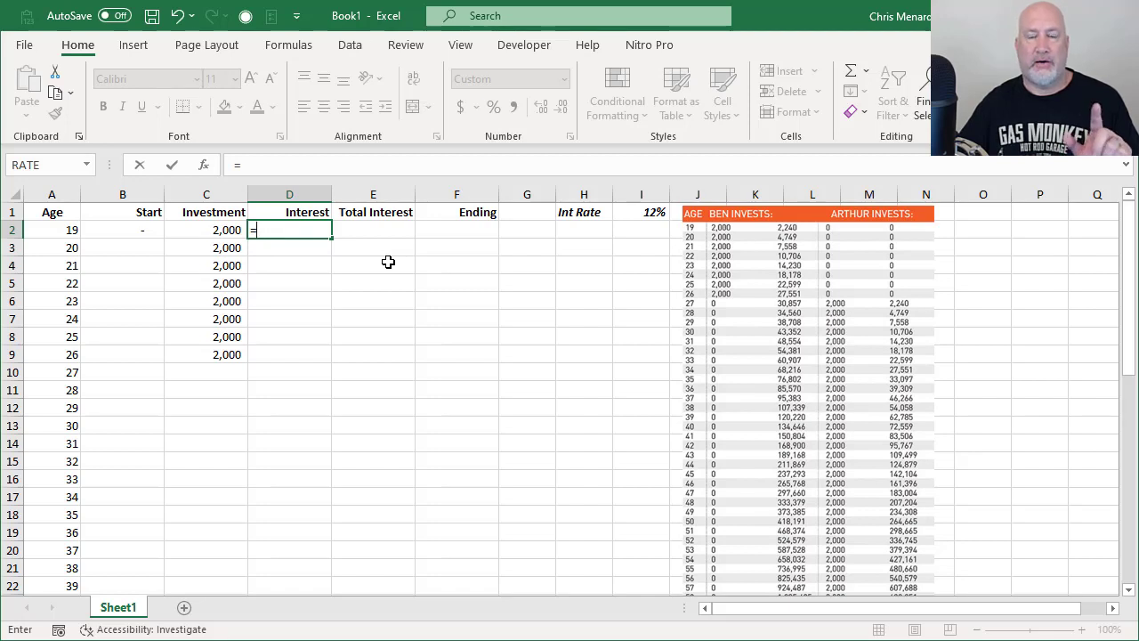
key(Left)
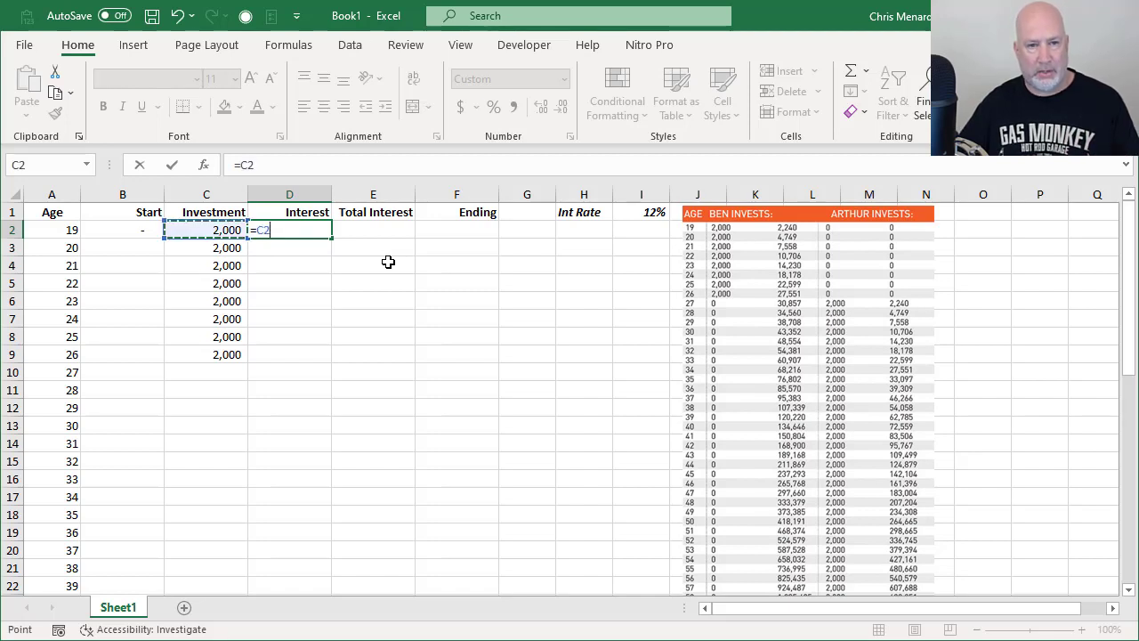
key(BackSpace)
key(BackSpace)
text(sum)
key(Tab)
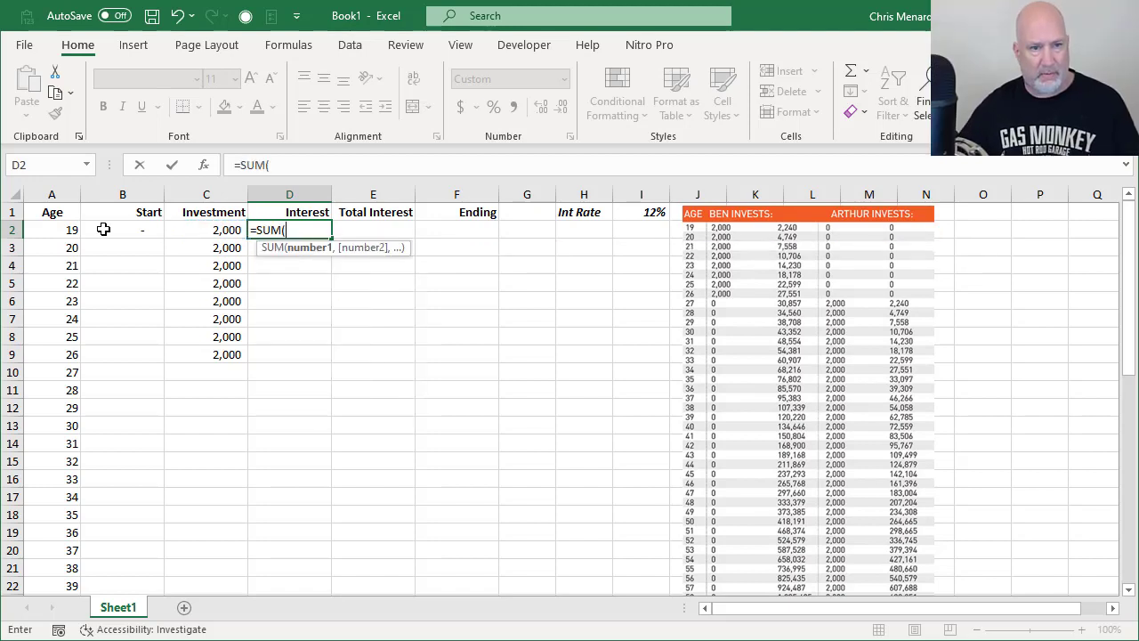
drag(101, 229, 178, 230)
text())
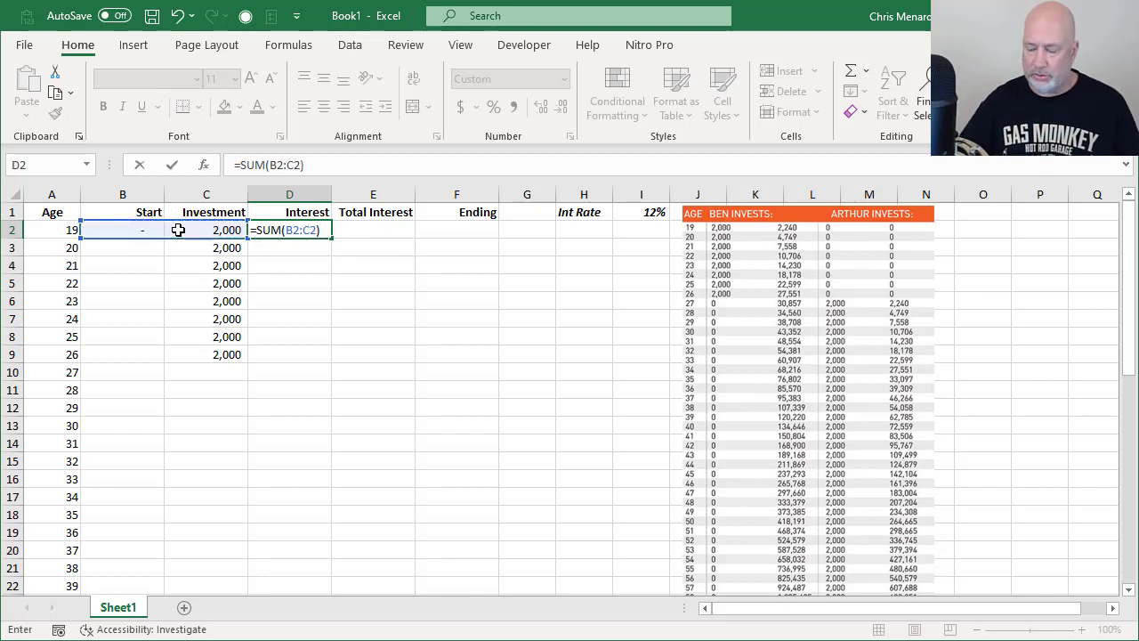
text(*)
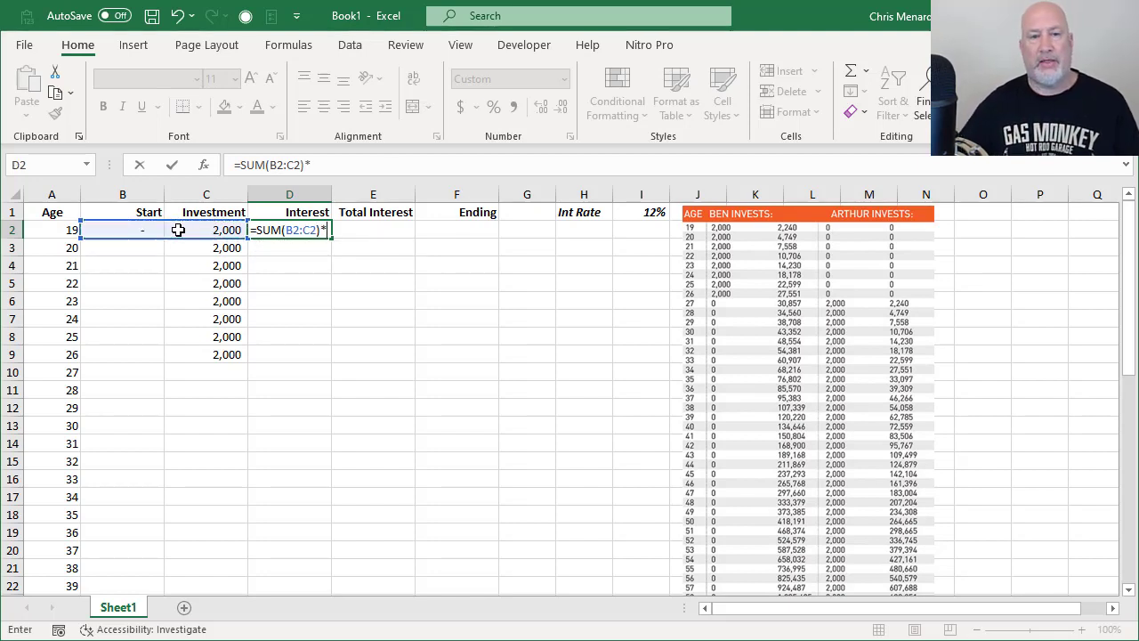
click(638, 215)
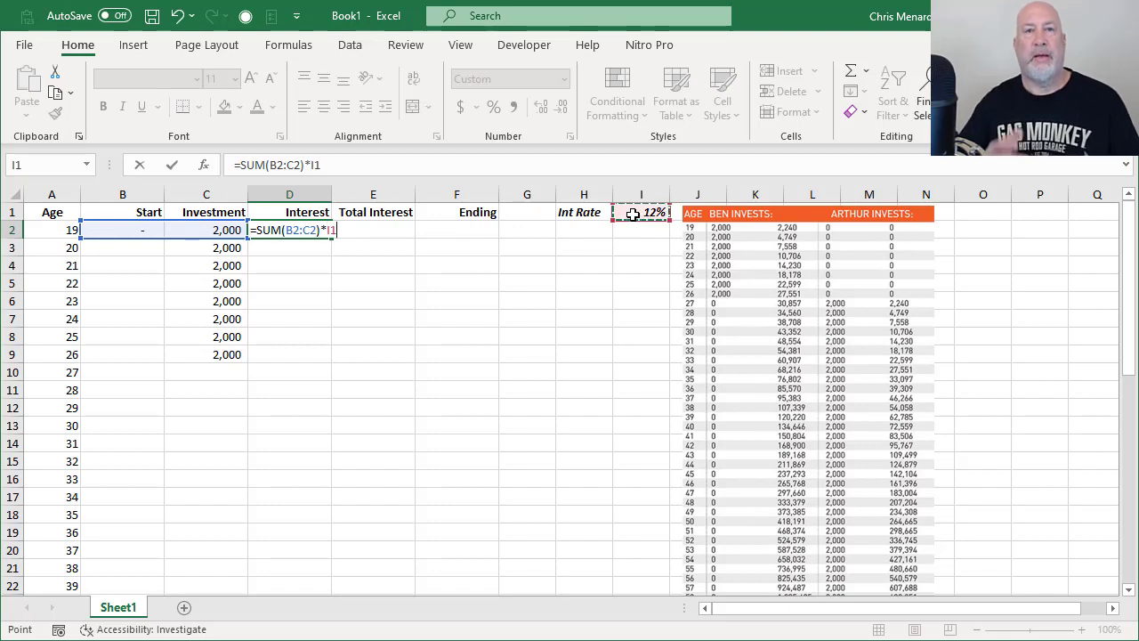
key(F4)
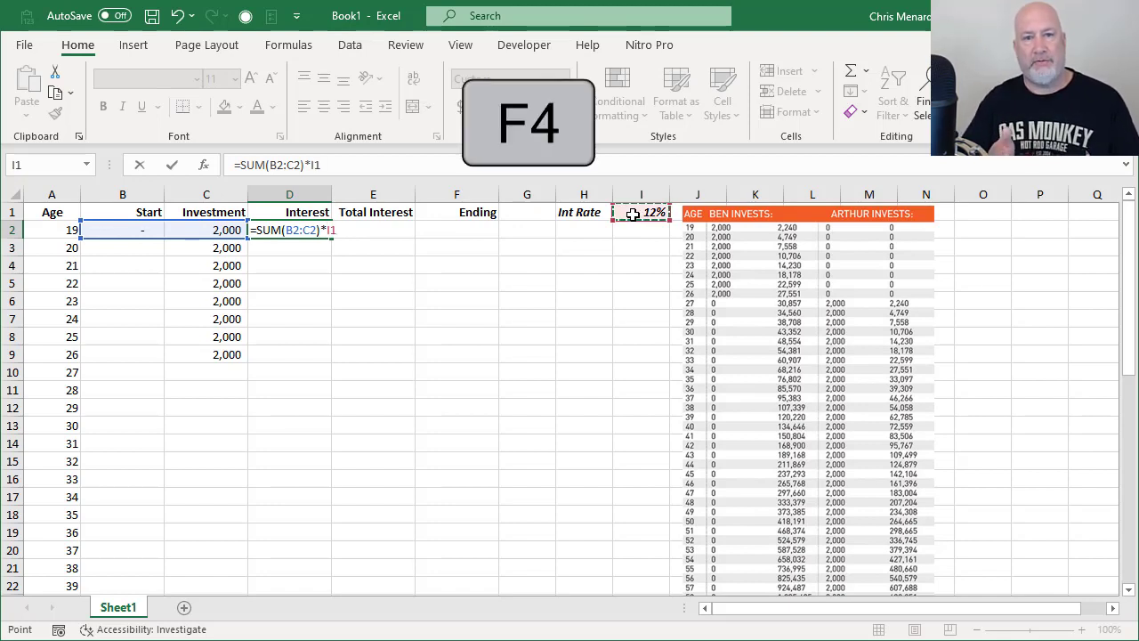
key(F4)
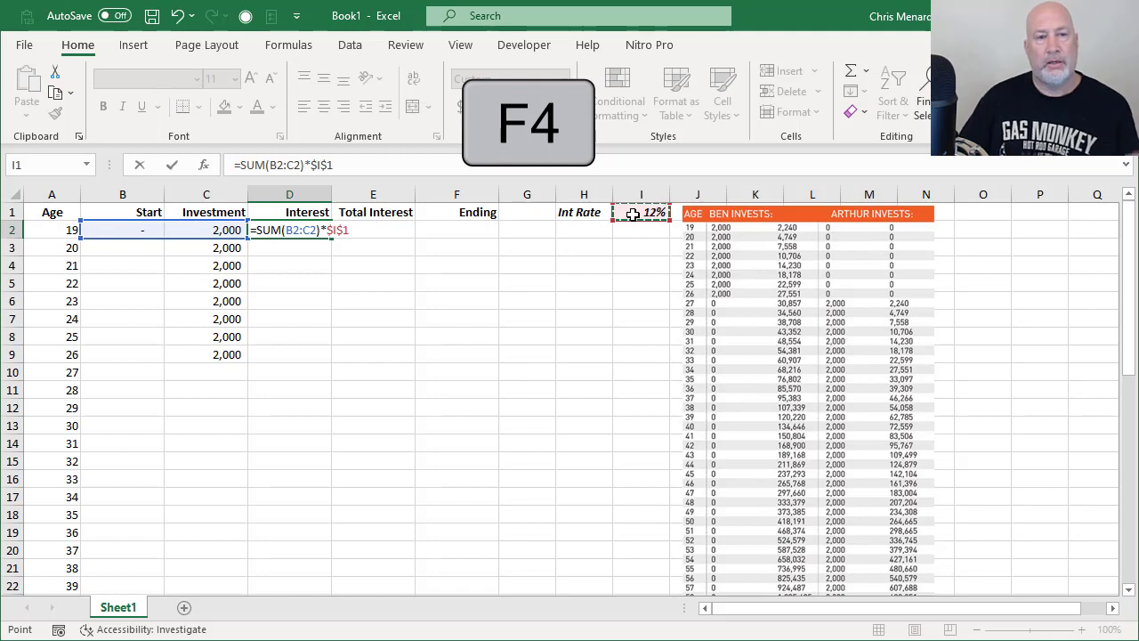
key(ctrl+Return)
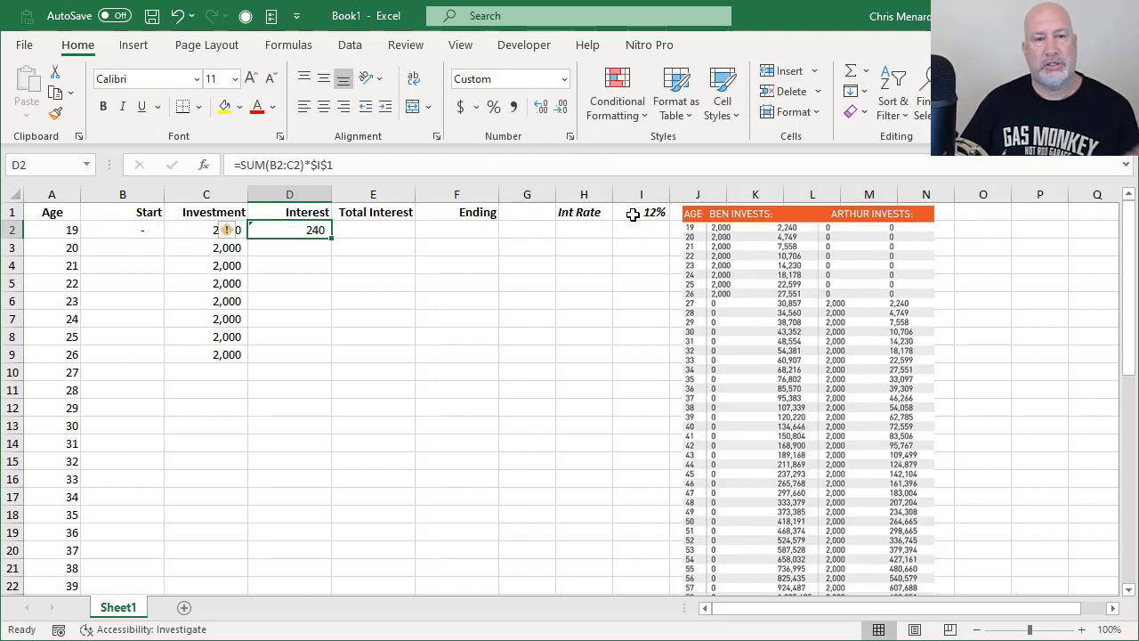
key(Right)
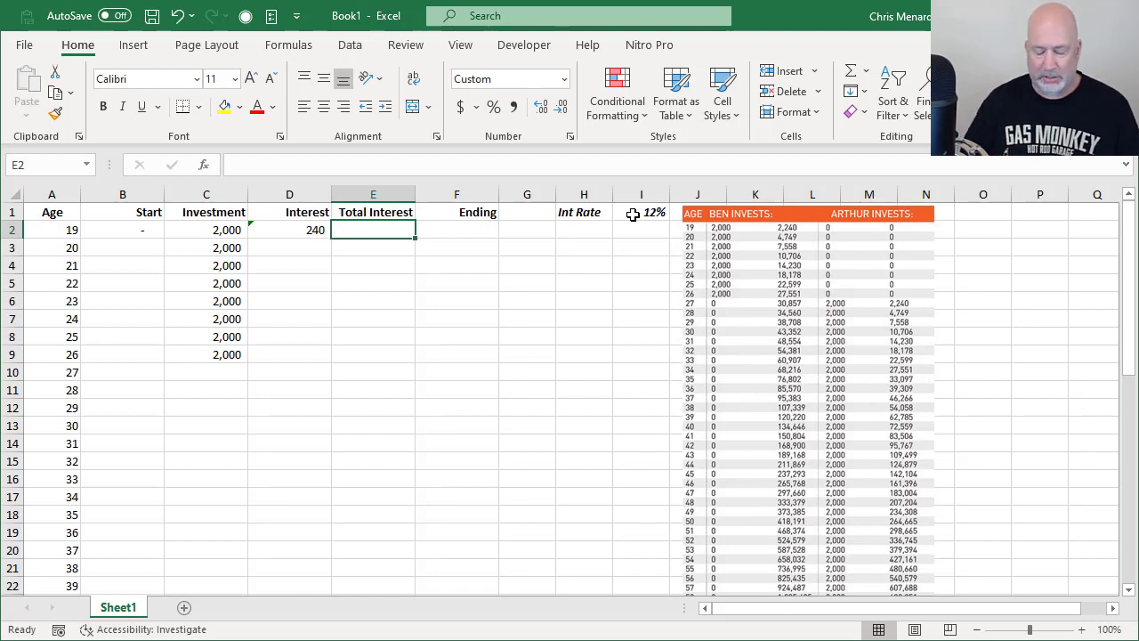
Enter the running total =SUM($D$2:D2) in E2, showing 240
text(=SUM()
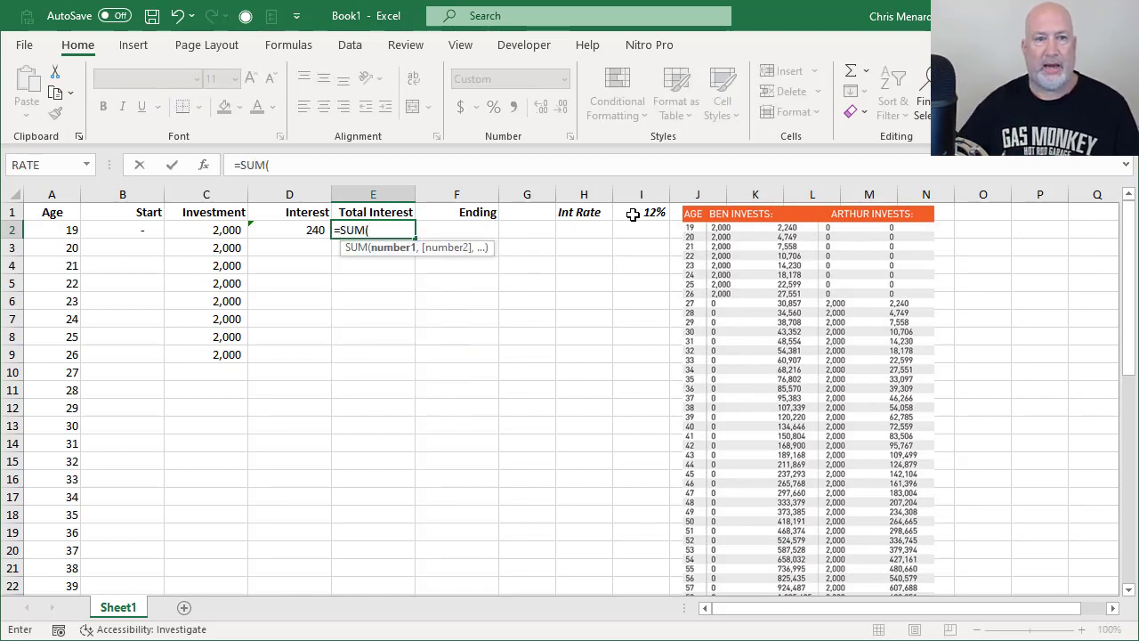
click(284, 230)
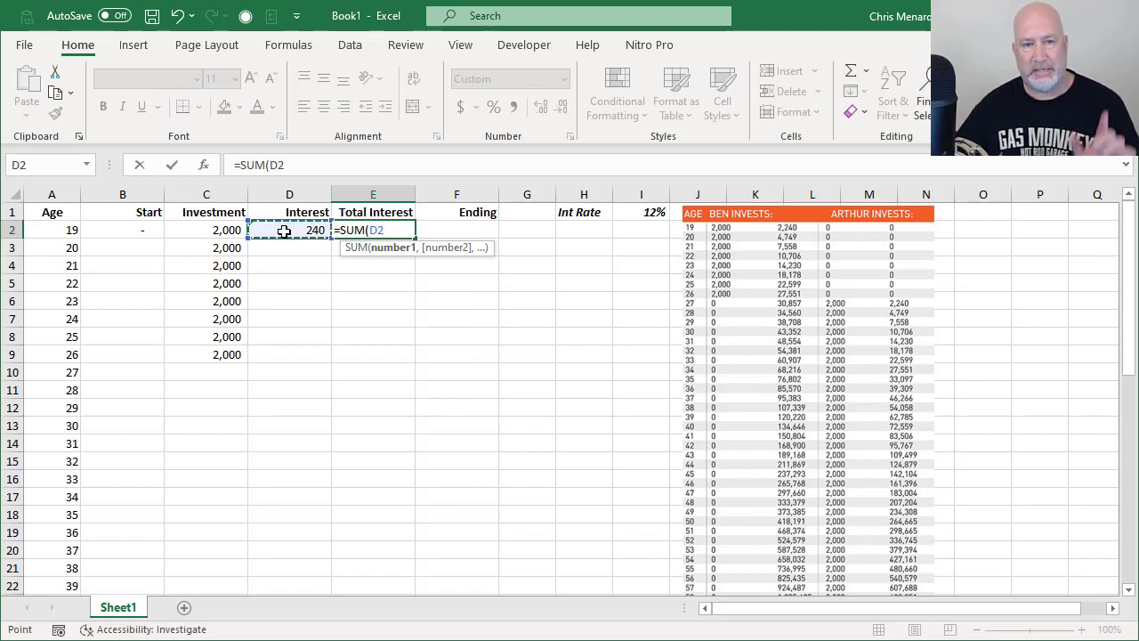
key(F8)
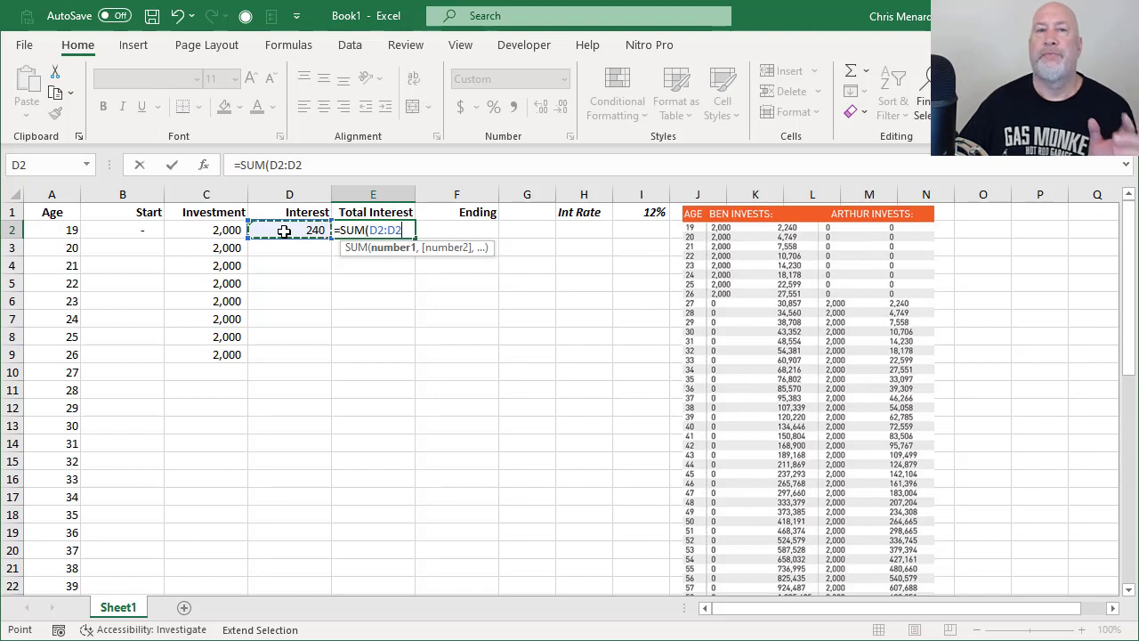
click(375, 230)
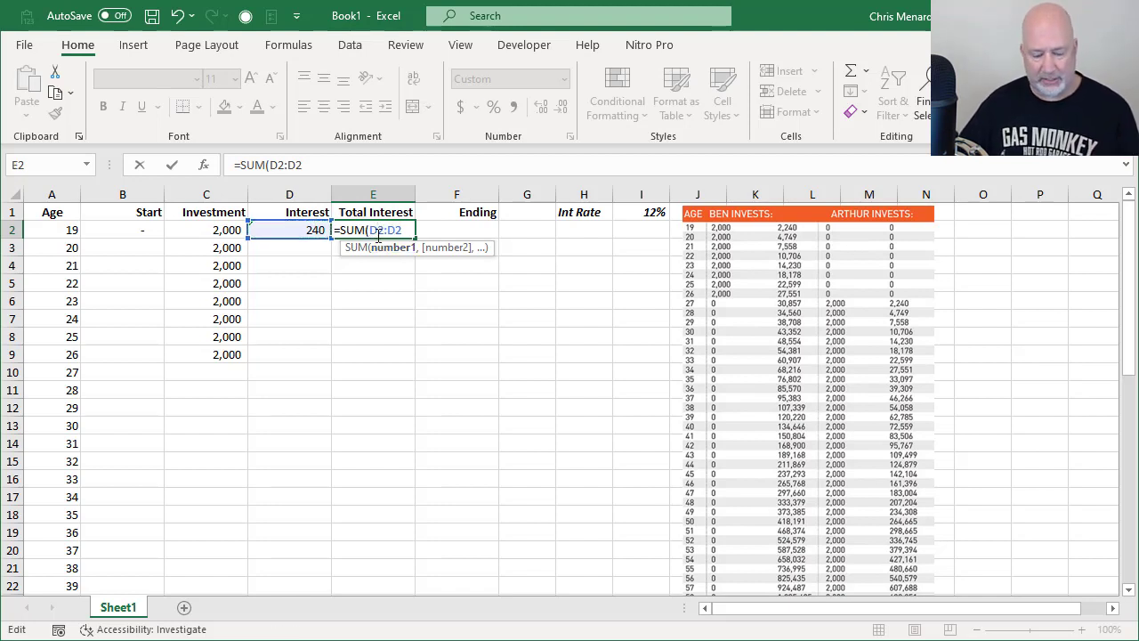
key(F4)
click(422, 230)
text())
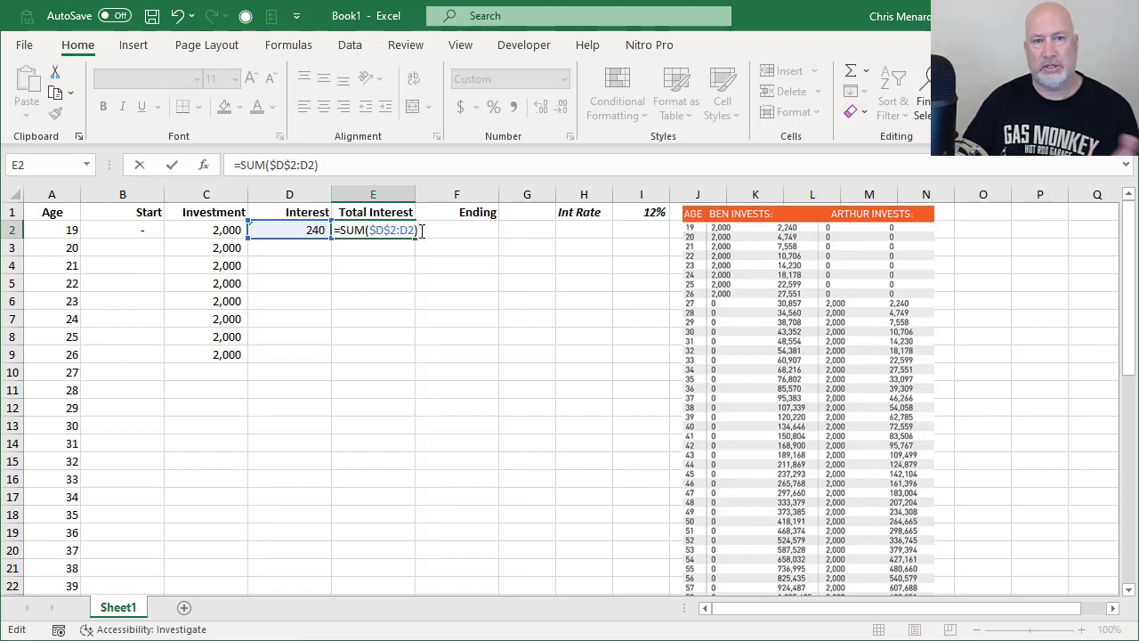
key(ctrl+Return)
click(438, 229)
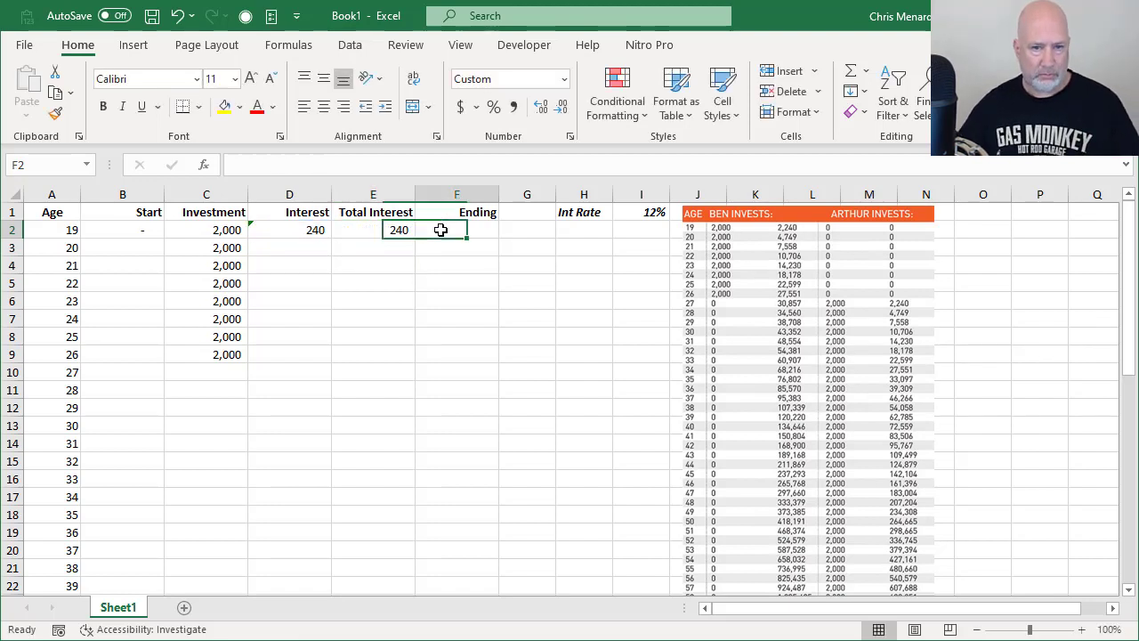
Enter =SUM(B2:D2) in F2 for an age-19 ending balance of 2,240
text(=suim)
key(BackSpace)
key(BackSpace)
text(m)
key(Tab)
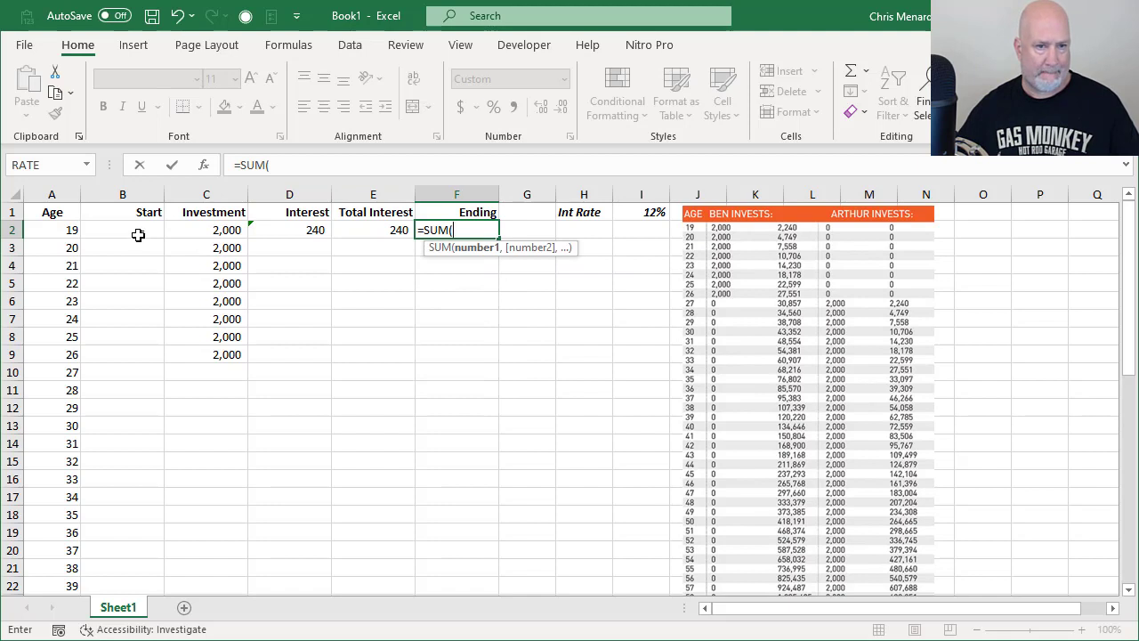
drag(138, 229, 270, 228)
key(ctrl+Return)
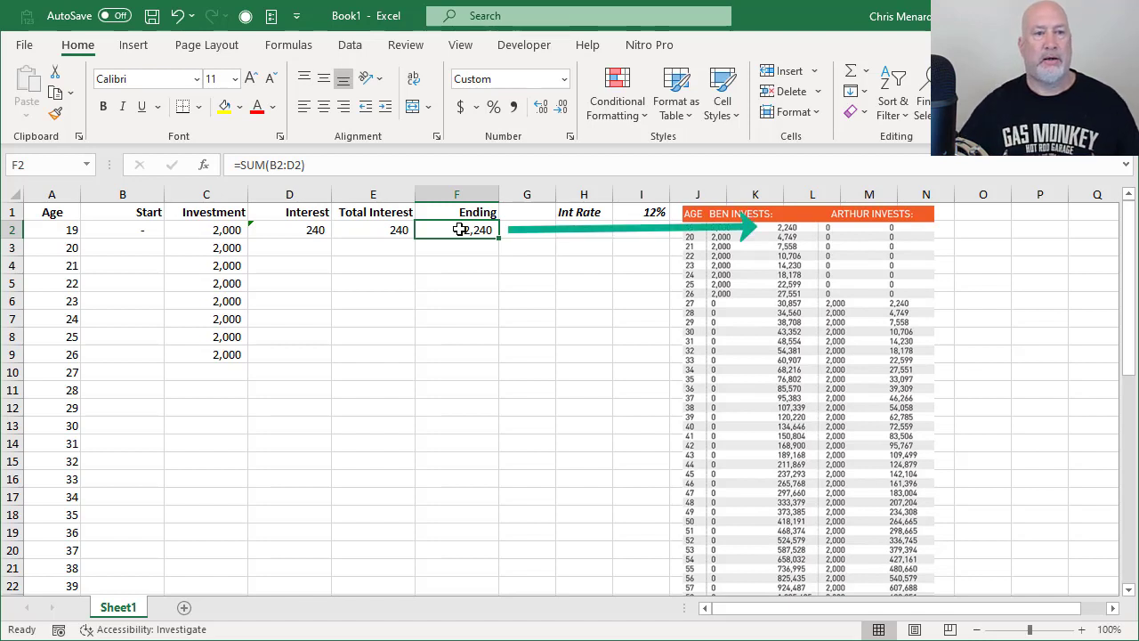
Set the age-20 Start cell B3 to =F2, the previous ending balance
click(150, 244)
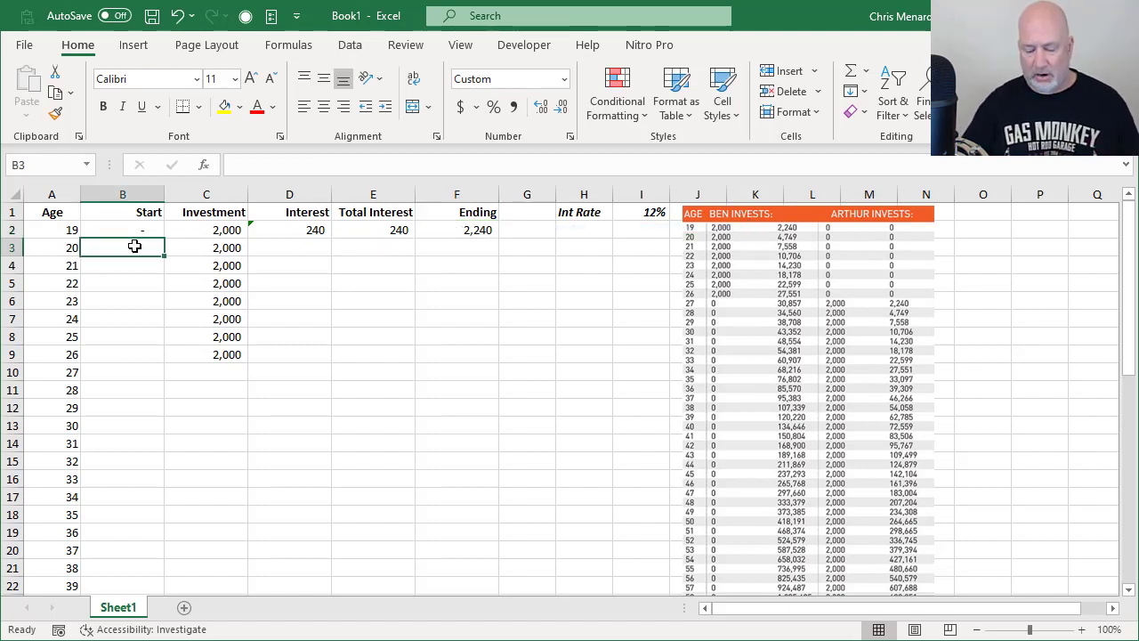
text(=)
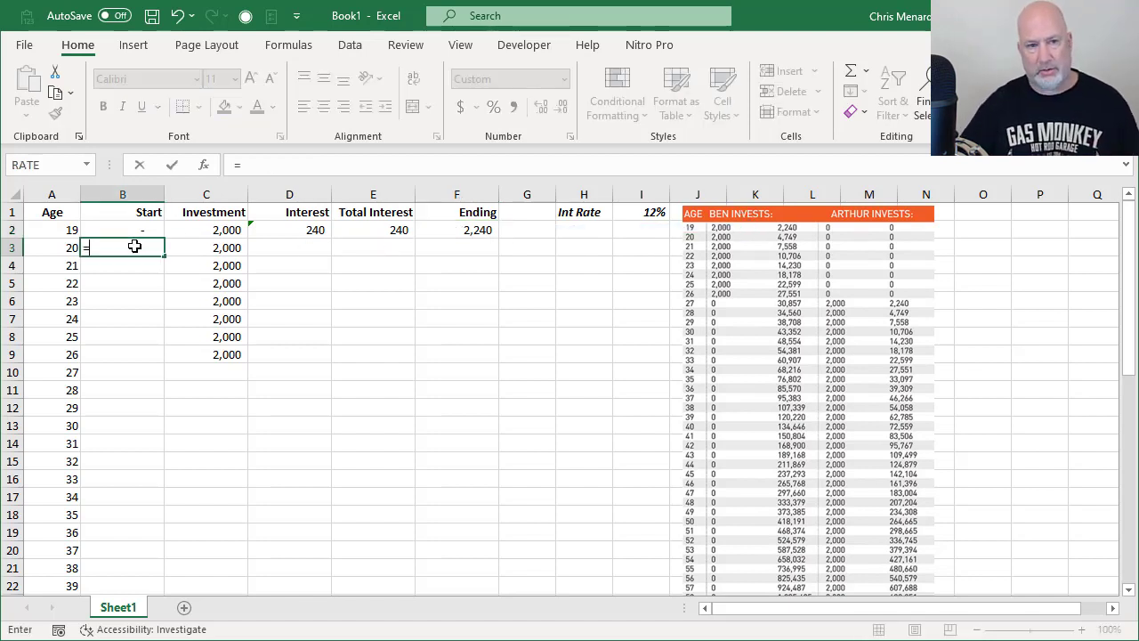
click(445, 229)
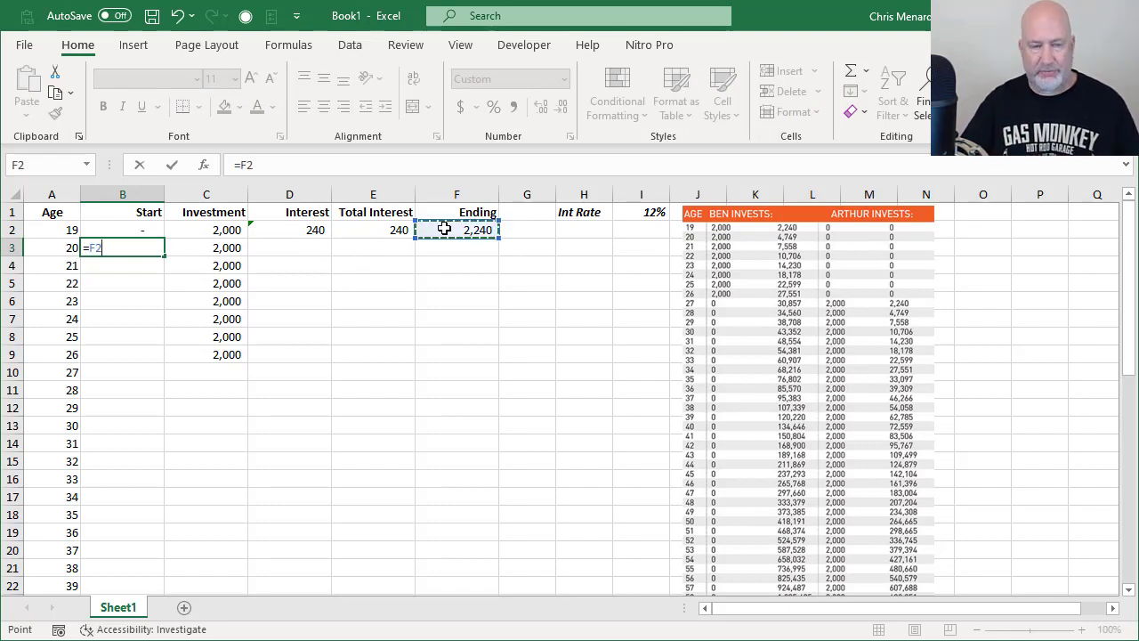
key(ctrl+Return)
Copy the Interest, Total Interest and Ending formulas down to row 3 (509, 749, 4,749)
click(227, 253)
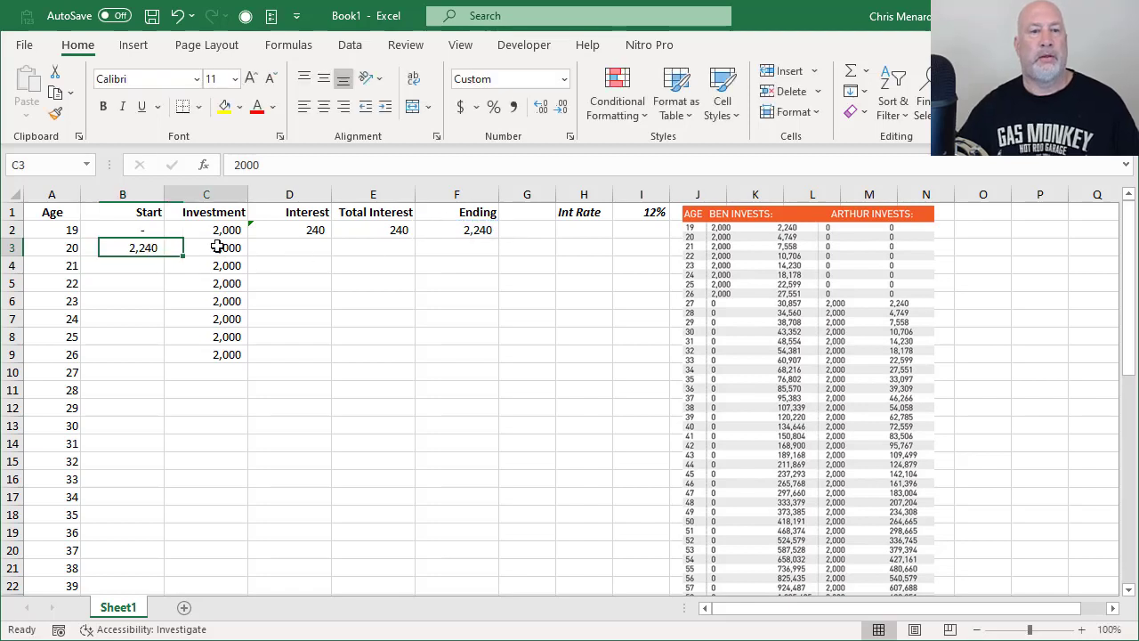
click(284, 245)
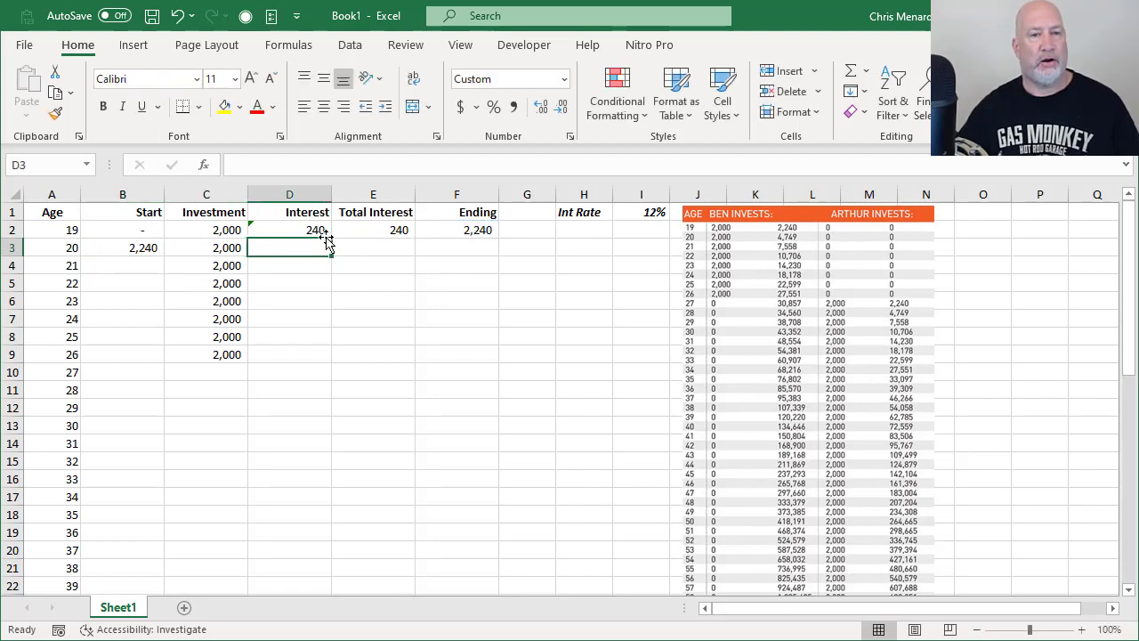
click(322, 234)
drag(331, 240, 330, 258)
click(303, 250)
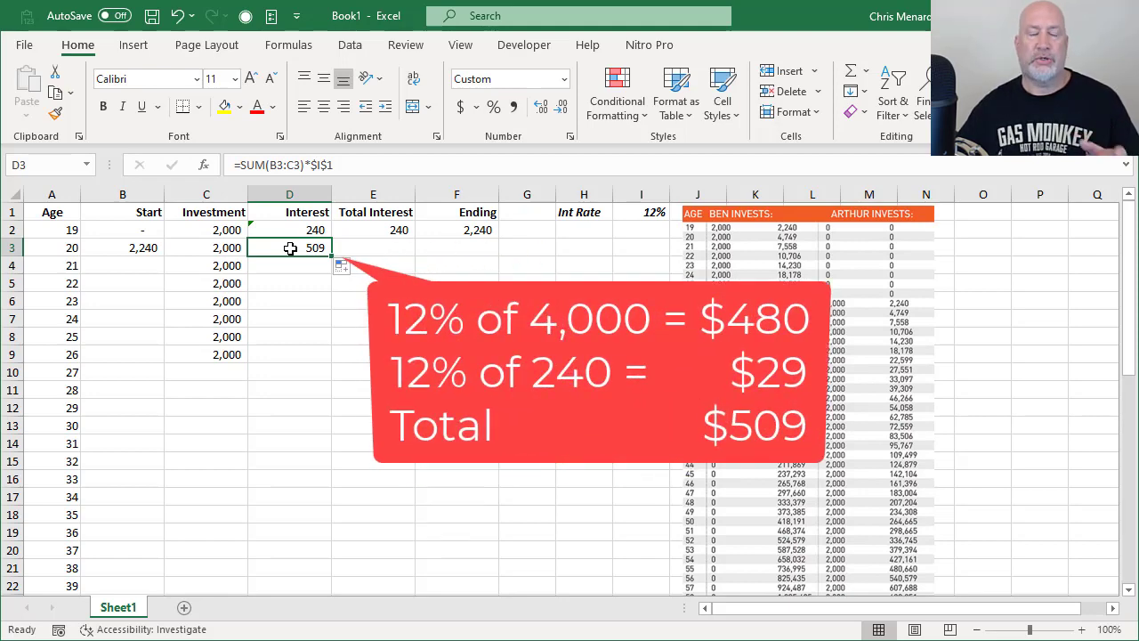
click(396, 231)
drag(413, 240, 415, 257)
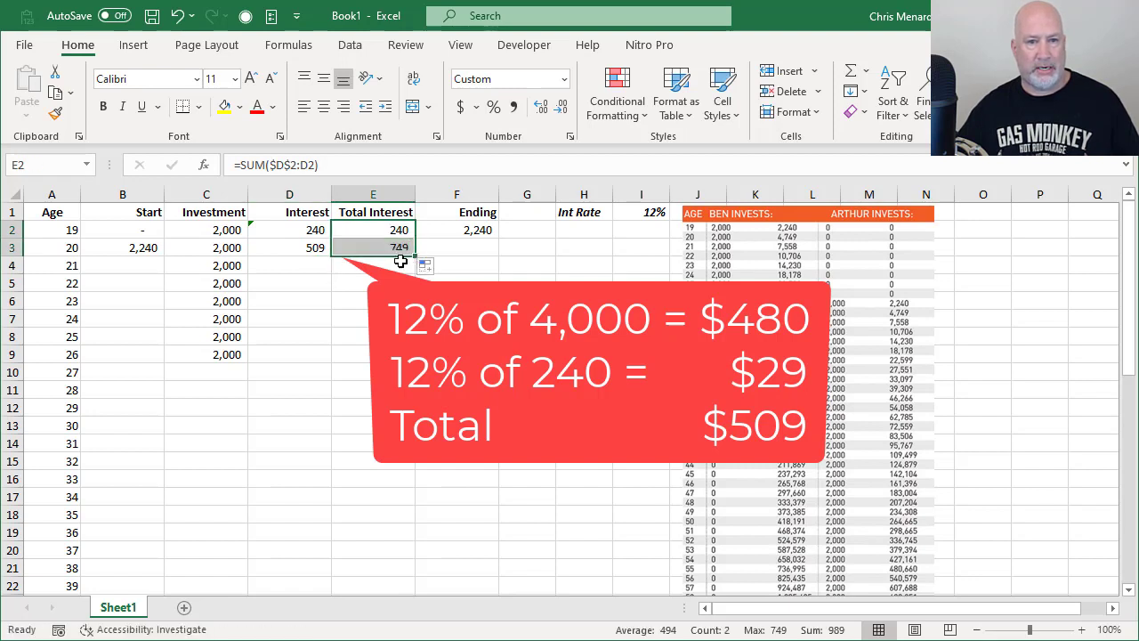
click(386, 248)
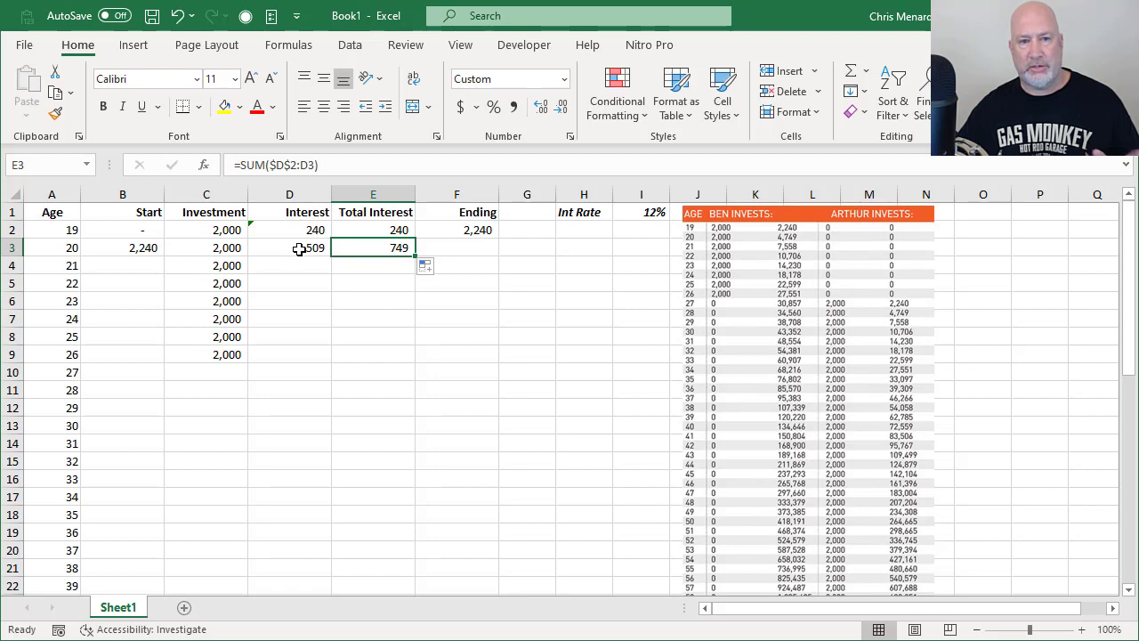
click(475, 230)
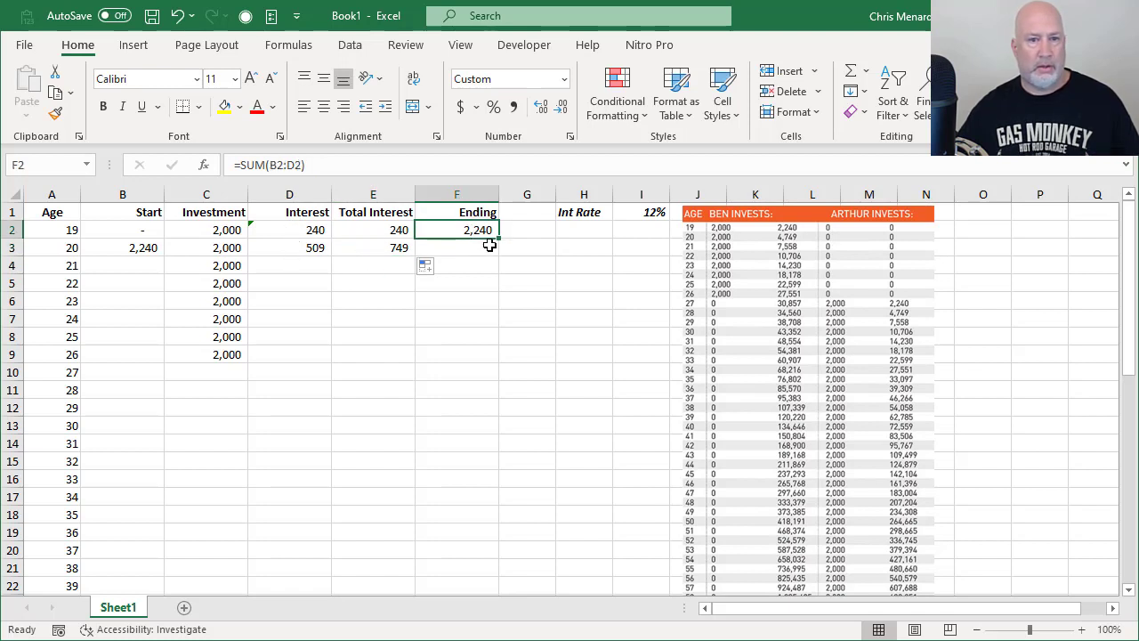
drag(499, 240, 499, 257)
click(471, 248)
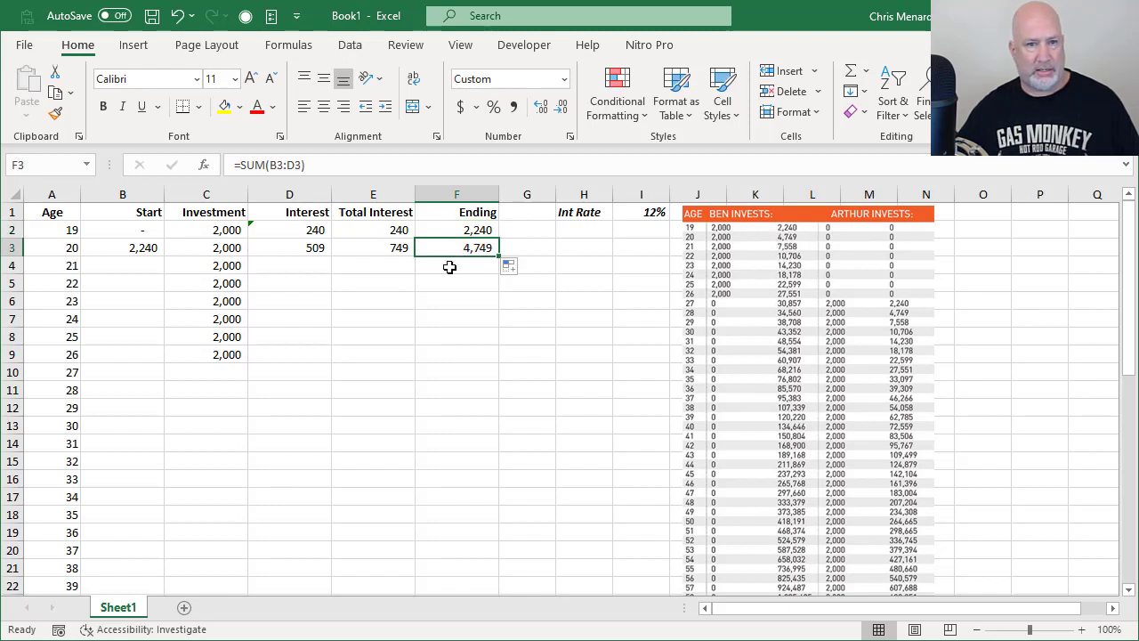
Fill the Start, Interest, Total Interest and Ending formulas down to age 65
click(147, 269)
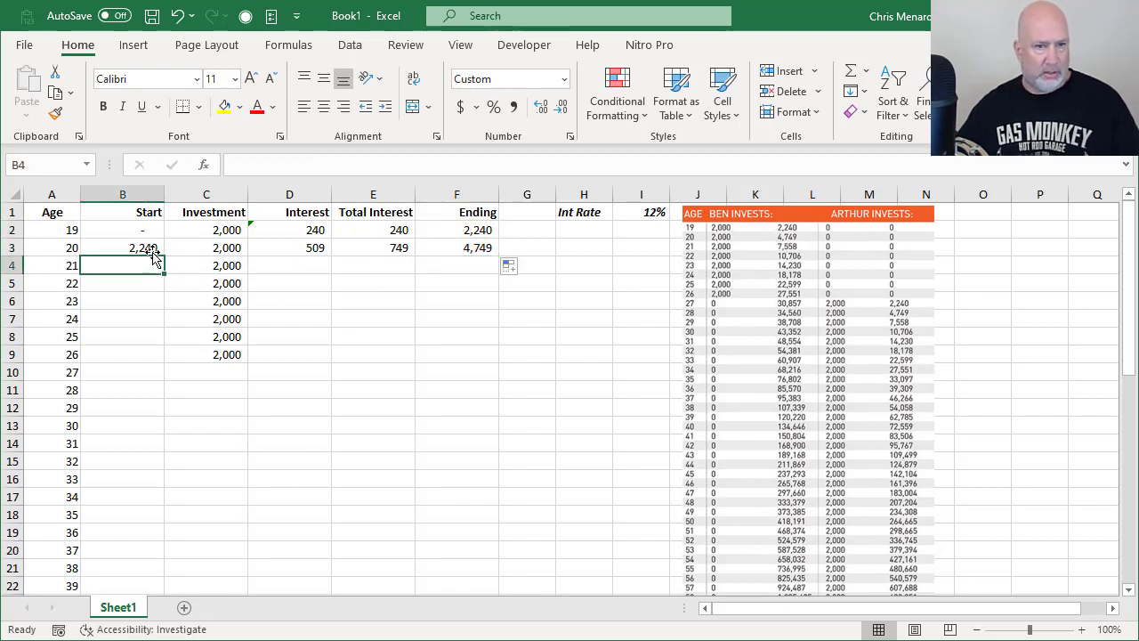
click(152, 249)
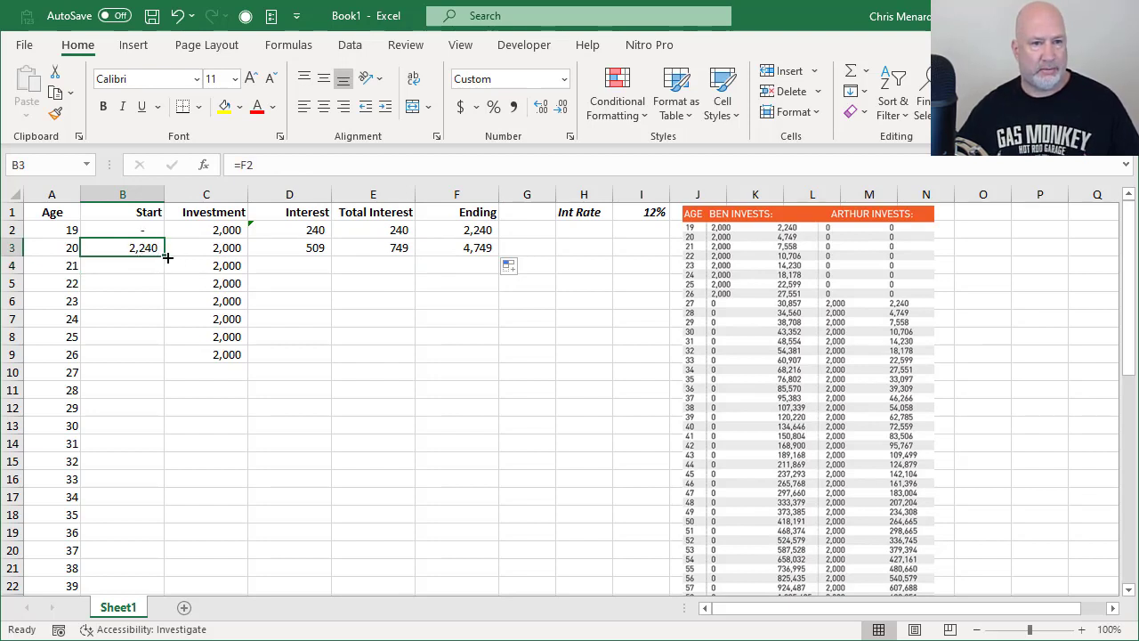
double_click(166, 257)
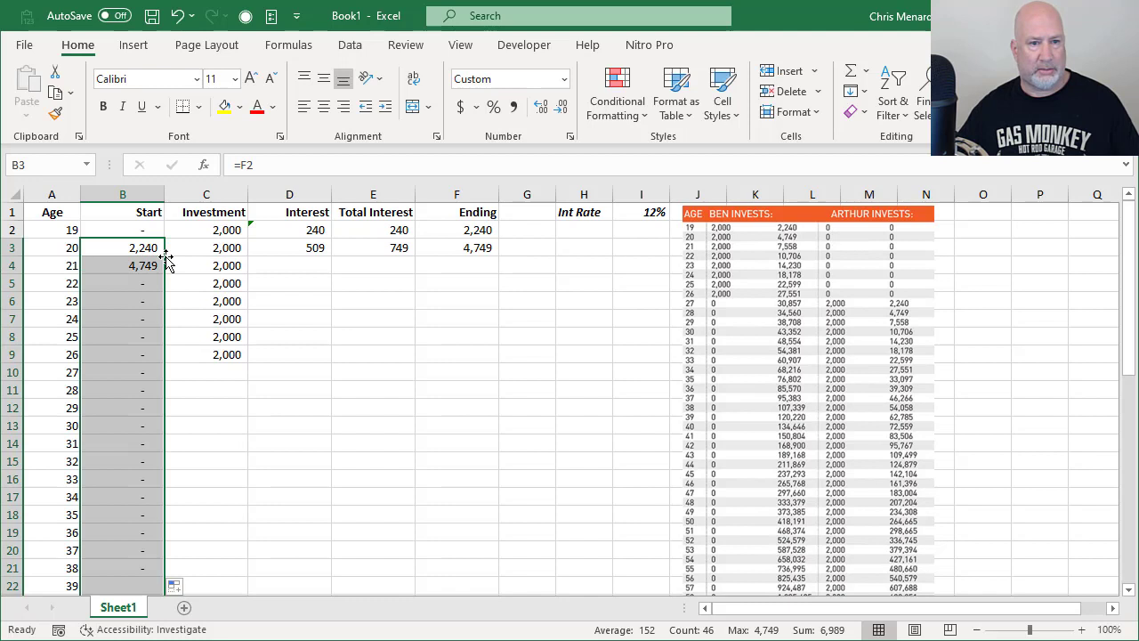
click(286, 249)
drag(286, 248, 437, 247)
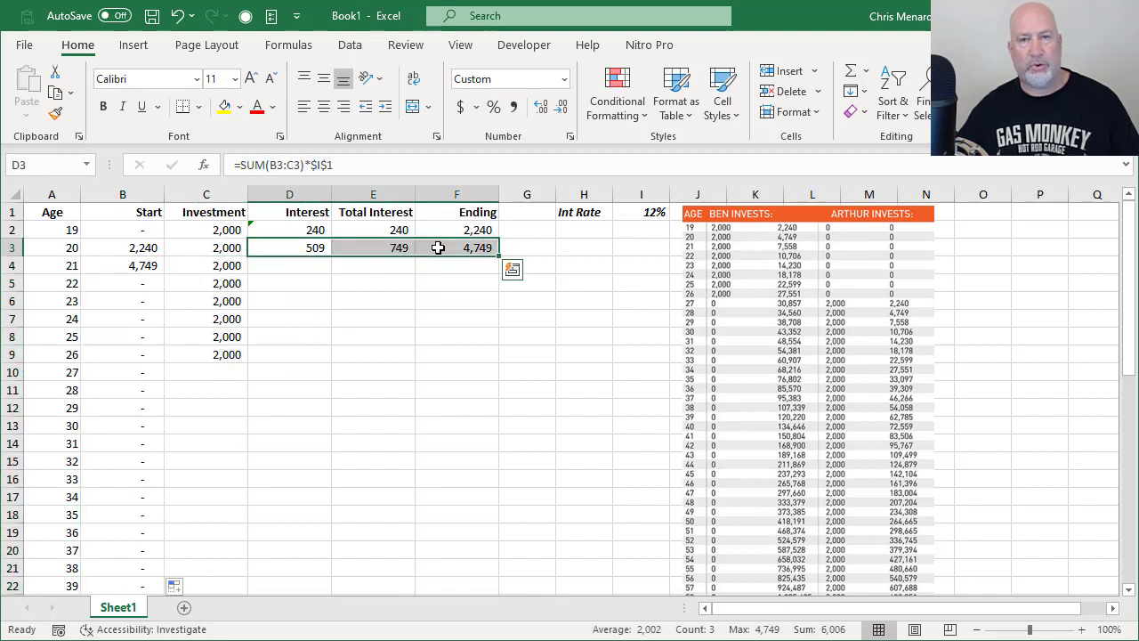
double_click(499, 258)
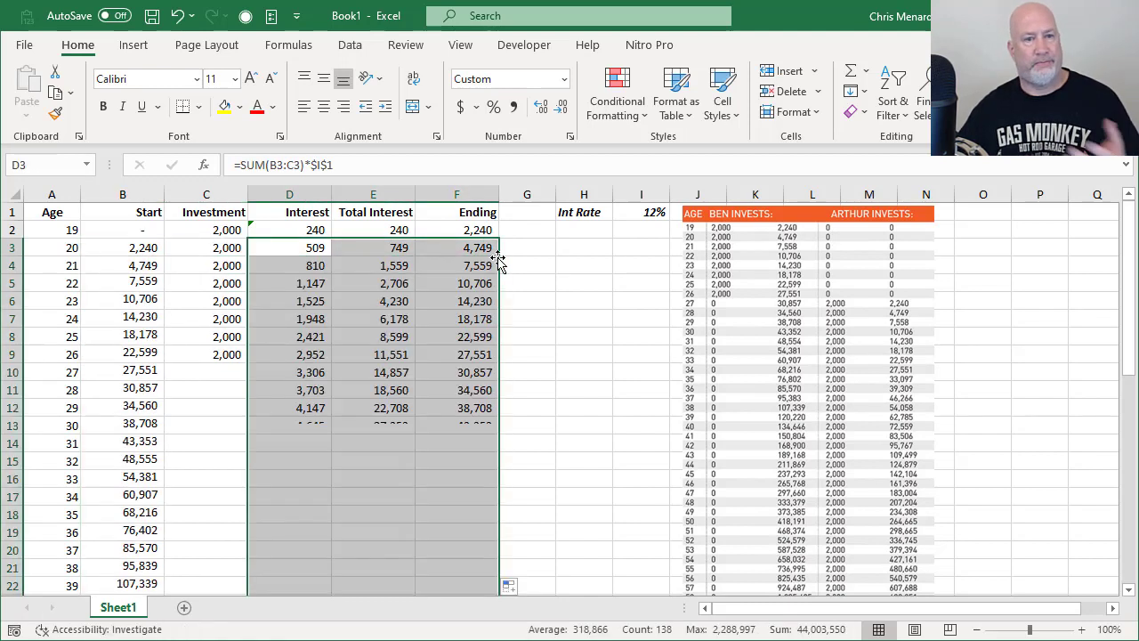
Set Investment to 0 from age 27 through age 65
click(214, 378)
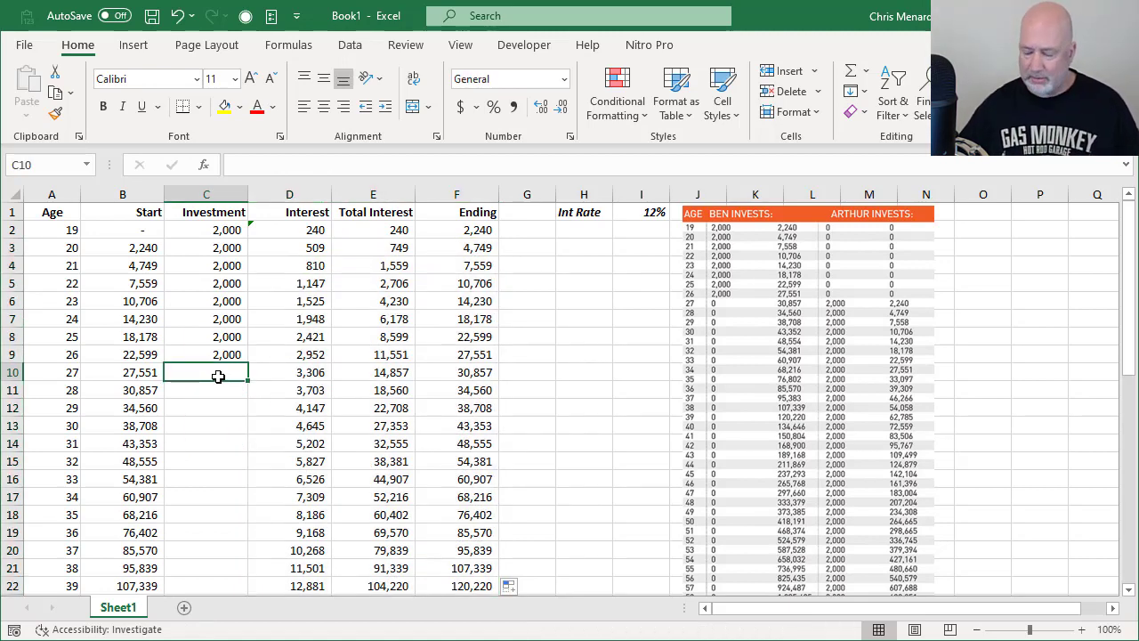
text(0)
key(Return)
text(0)
key(Return)
click(220, 376)
drag(220, 377, 217, 389)
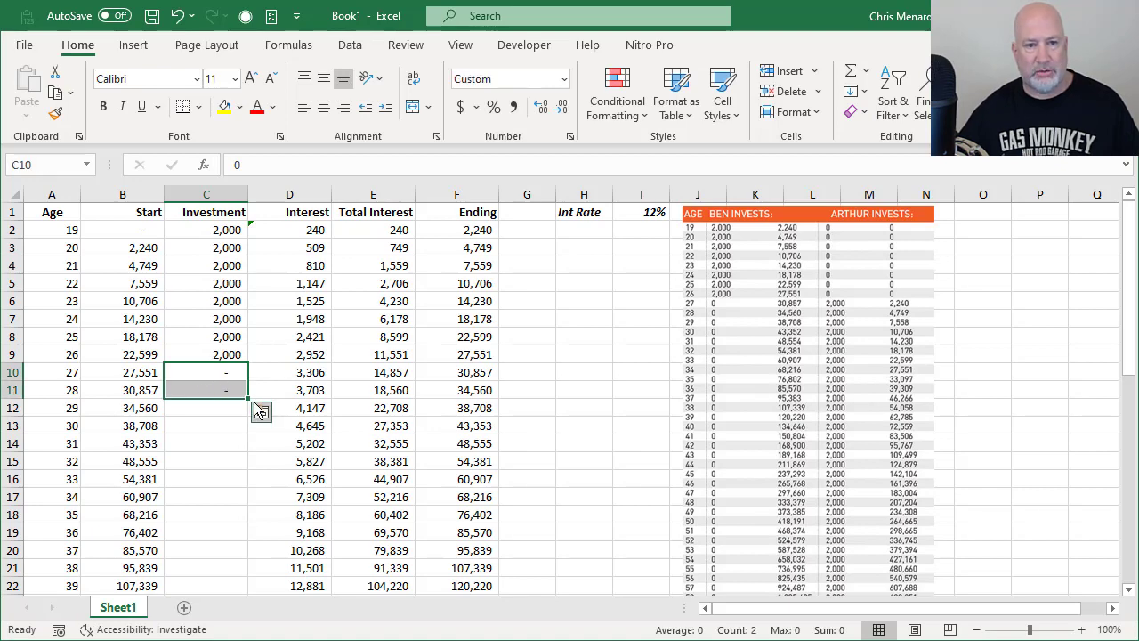
double_click(246, 397)
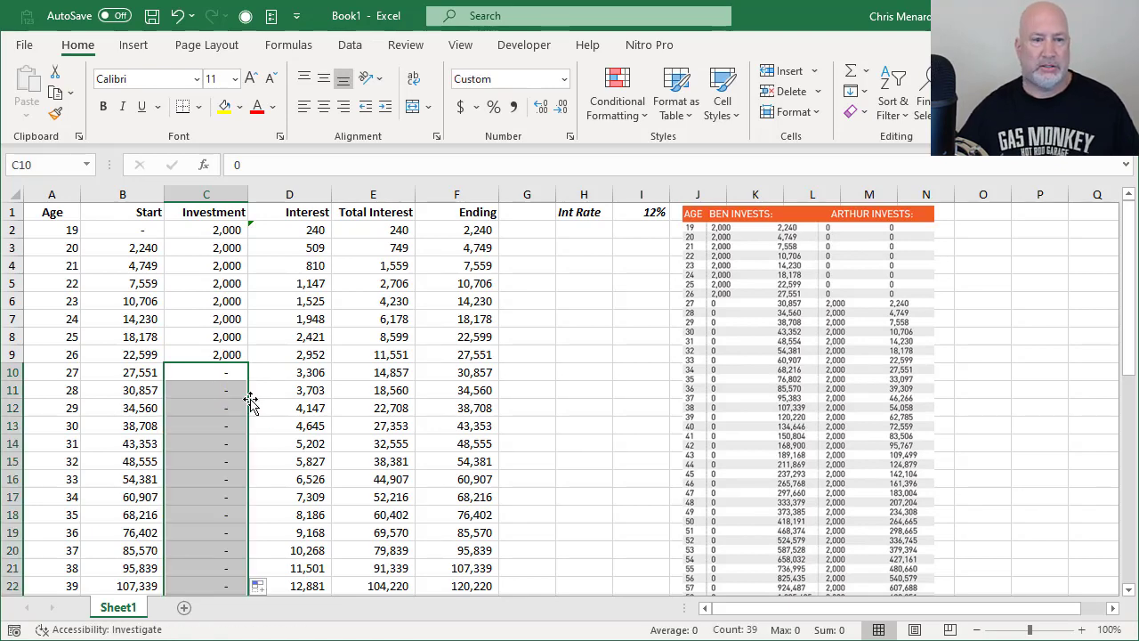
Make the final ending balance of 2,288,997 in F48 bold
scroll(246, 397, down, 3)
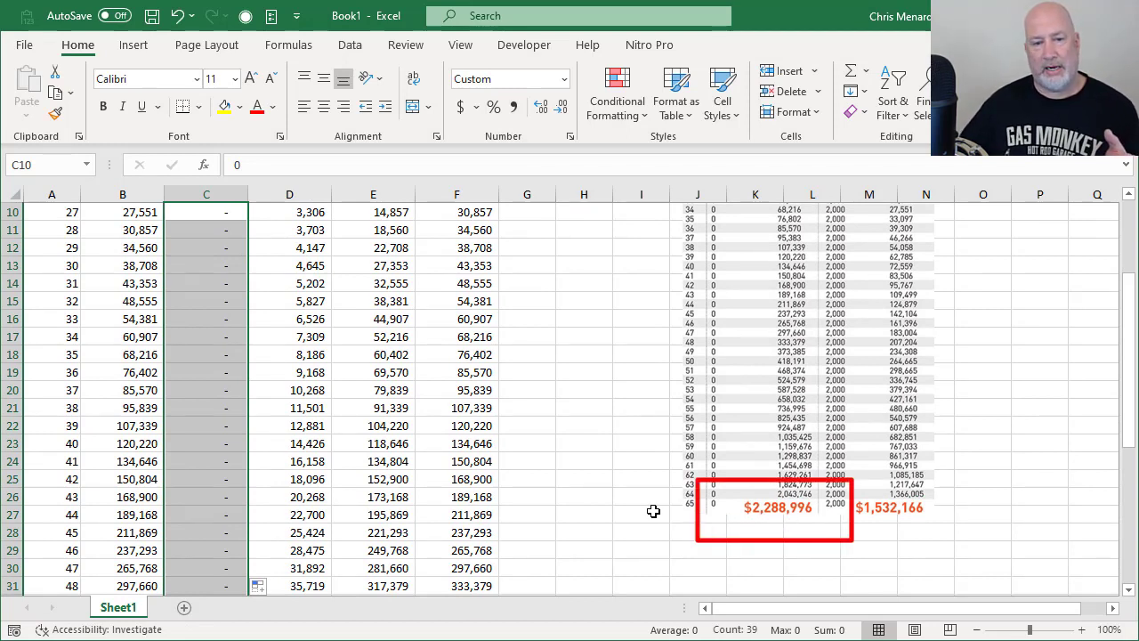
scroll(597, 499, down, 5)
scroll(596, 498, down, 1)
scroll(595, 498, up, 6)
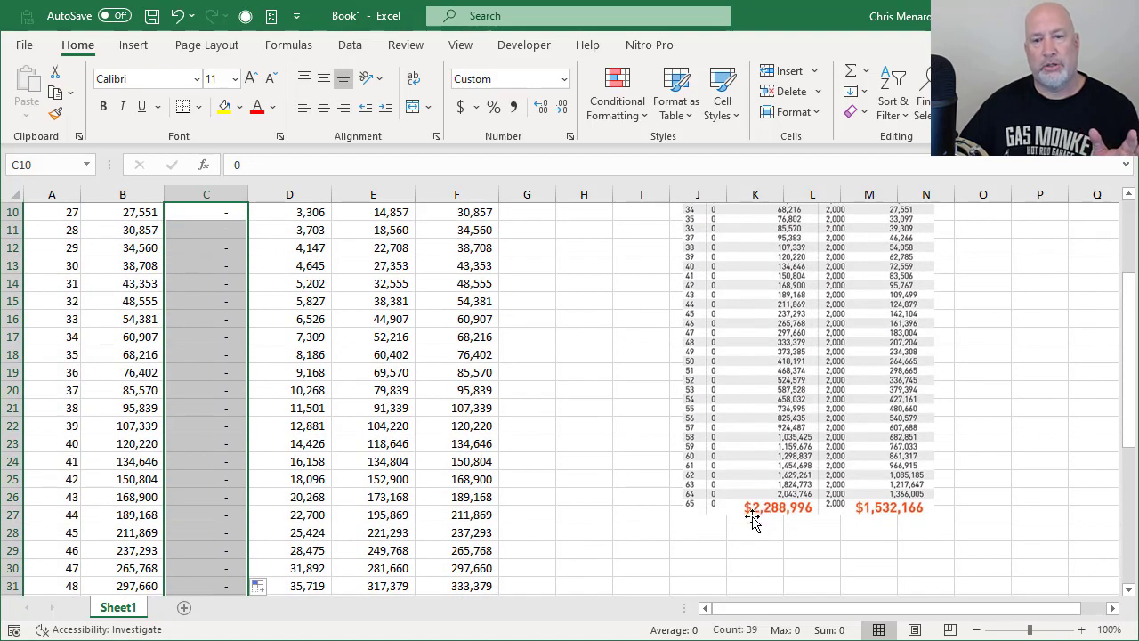
scroll(694, 526, down, 6)
click(477, 568)
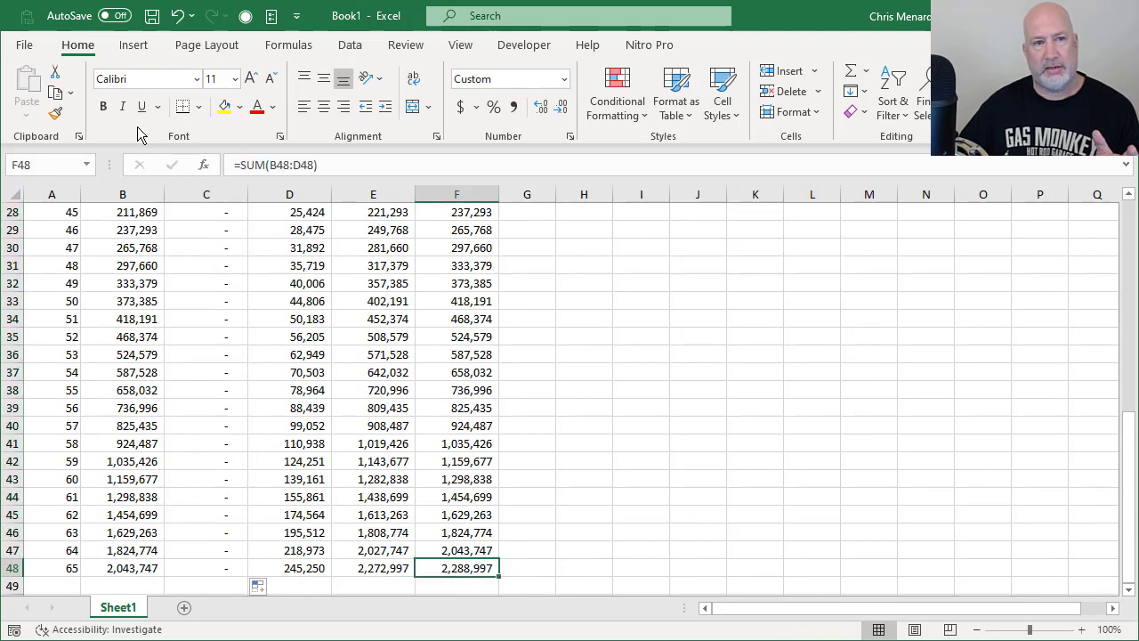
click(102, 106)
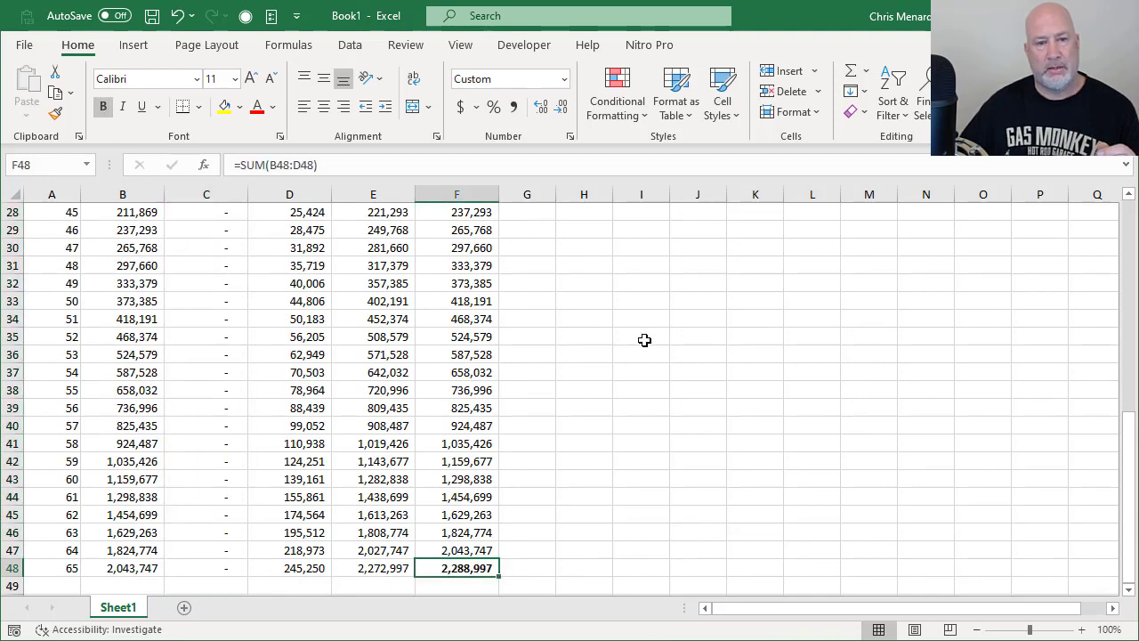
Move the comparison chart picture left to sit over columns H–K
scroll(700, 332, up, 8)
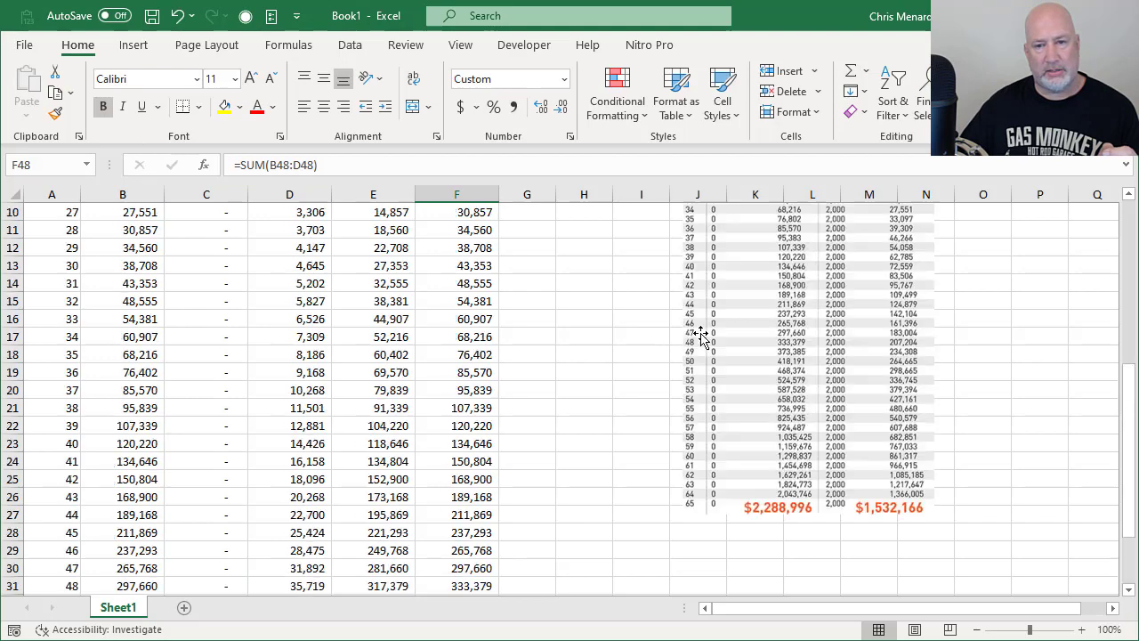
scroll(701, 333, down, 5)
scroll(701, 333, up, 6)
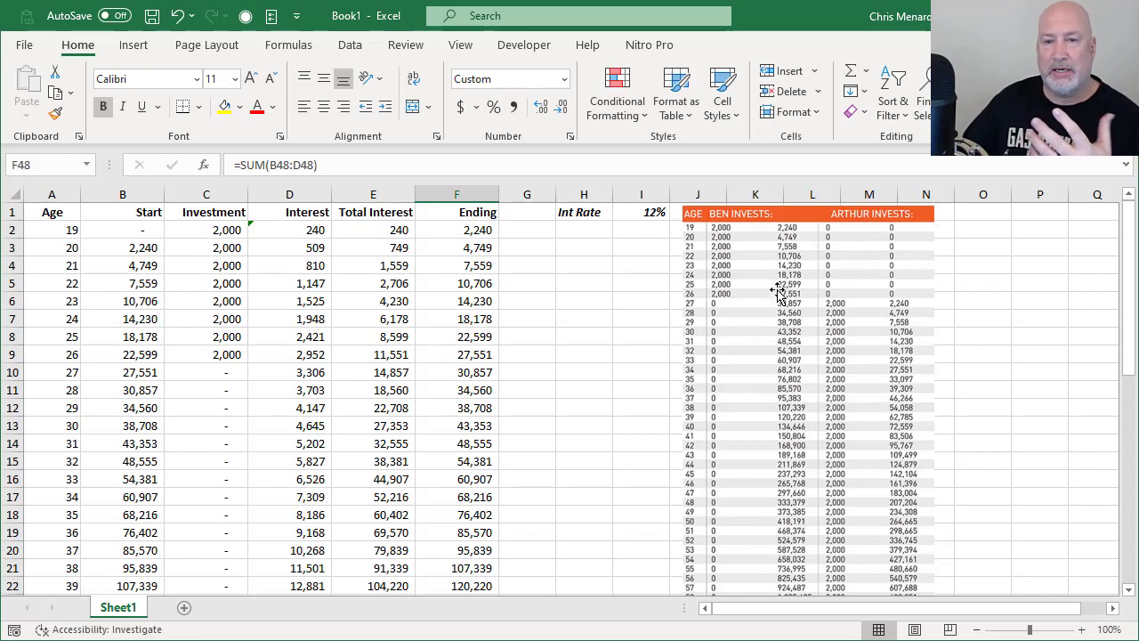
drag(763, 263, 600, 282)
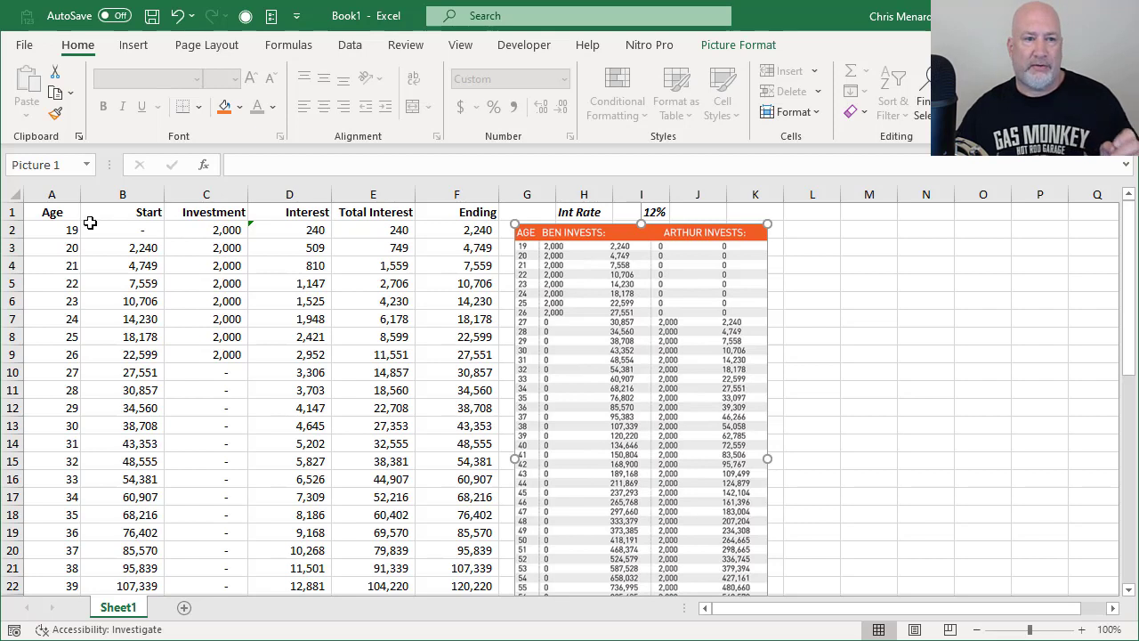
Copy the whole A–F table and paste it starting at L1
drag(53, 218, 450, 214)
click(417, 264)
click(328, 263)
key(ctrl+a)
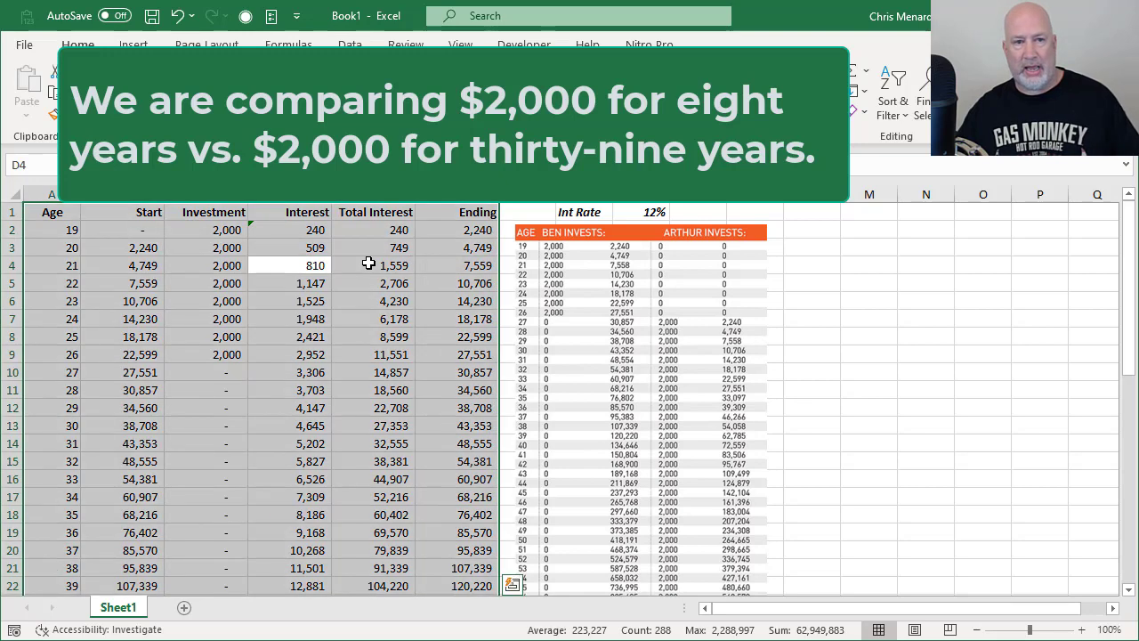
right_click(369, 263)
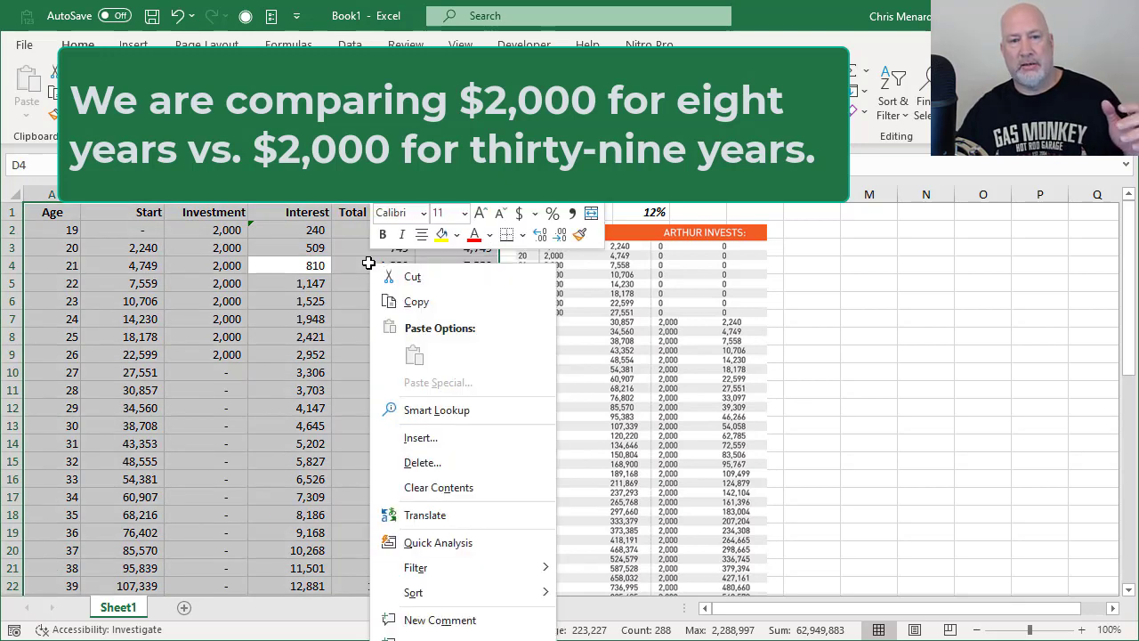
click(415, 300)
click(803, 214)
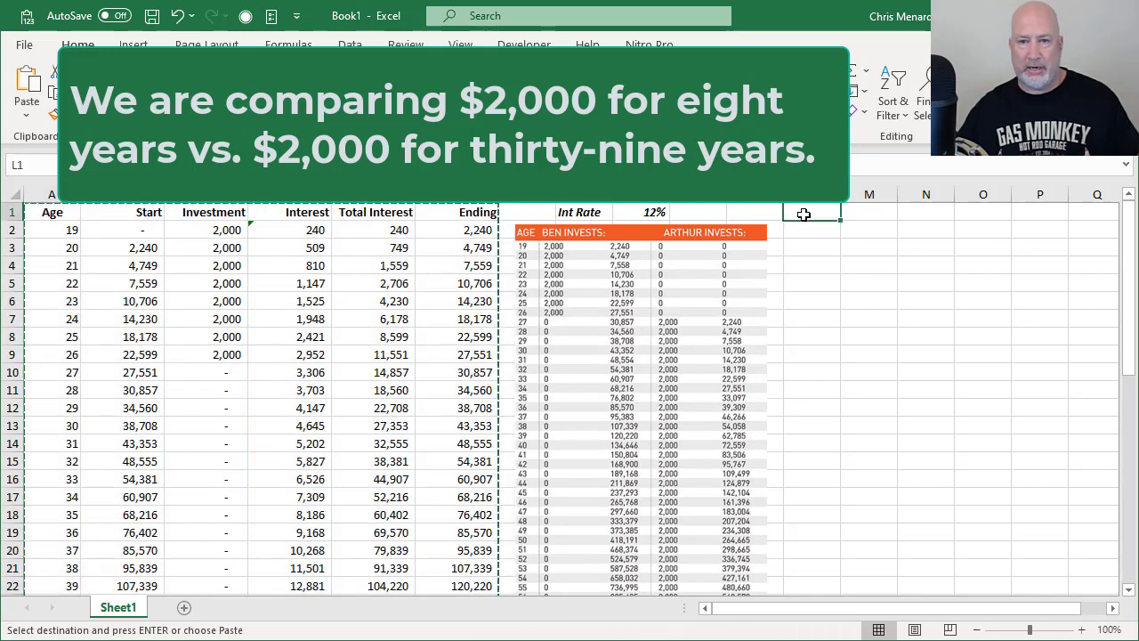
key(Return)
Set the copied table's investments N2:N9 to 0
click(1016, 323)
drag(934, 249, 927, 372)
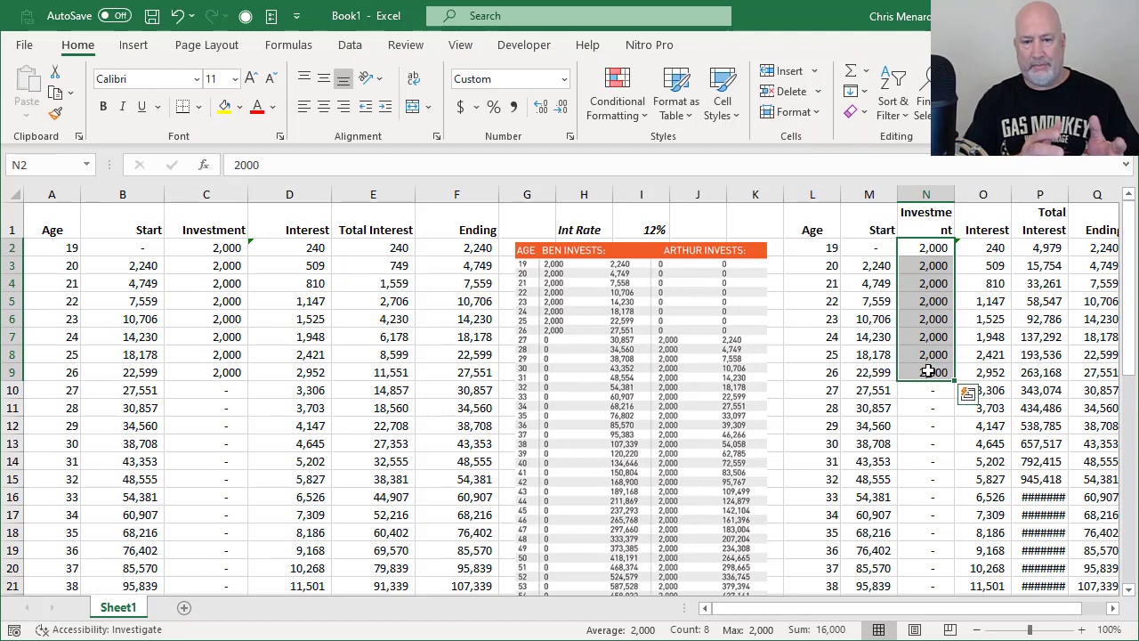
text(0)
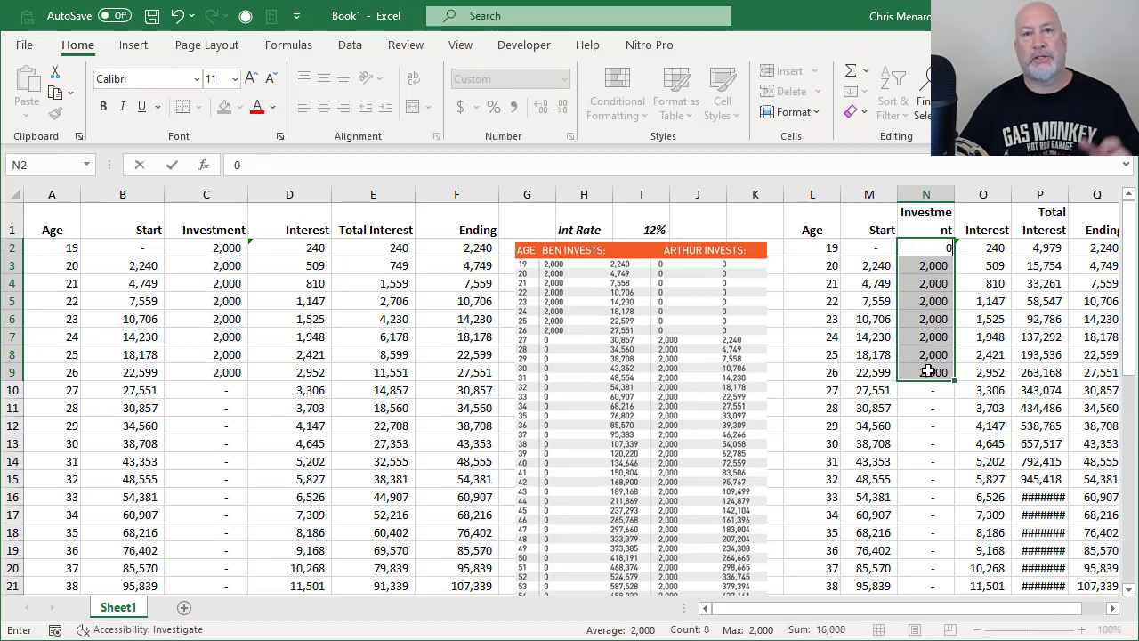
key(ctrl+Return)
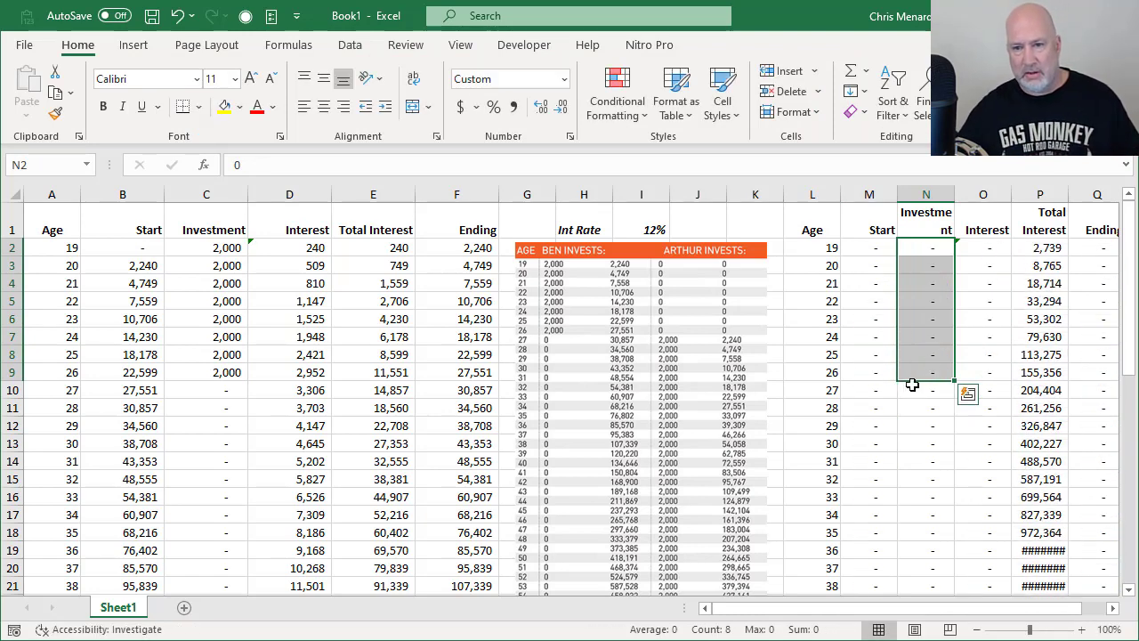
Fill investments from N10 to the bottom for ages 27–65, then autofit column Q
click(914, 388)
key(ctrl+shift+Down)
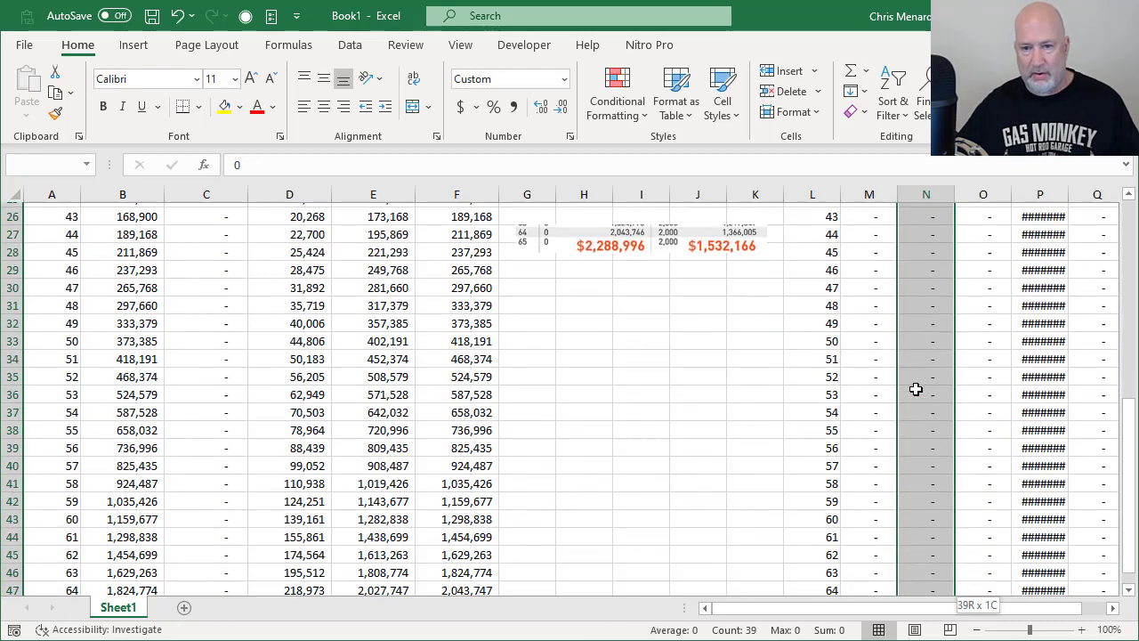
text(2000)
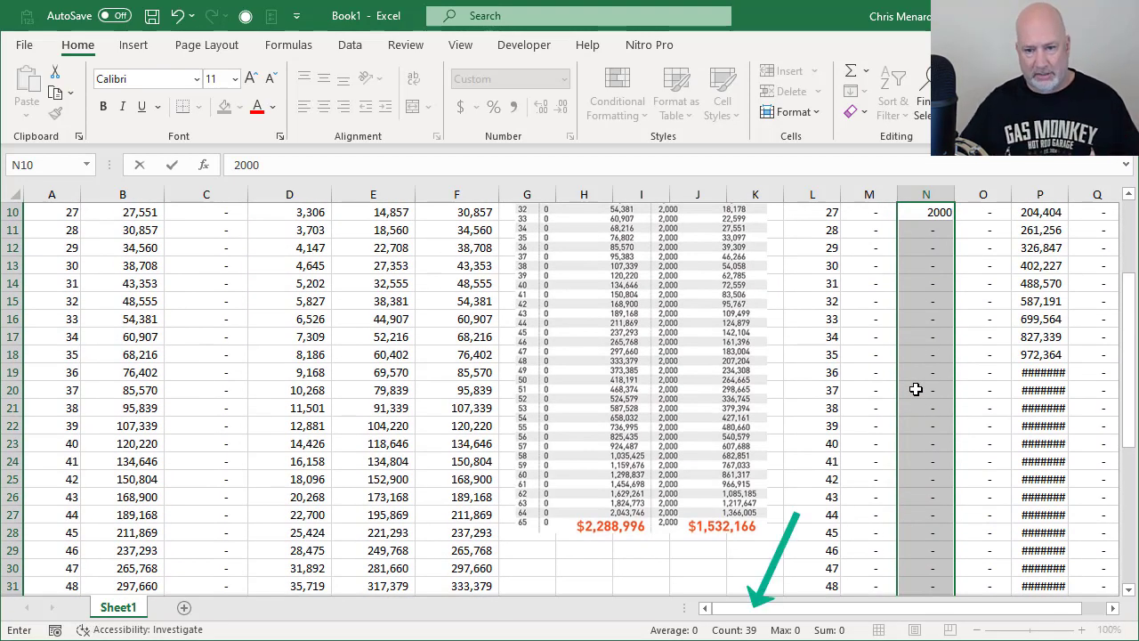
key(ctrl+Return)
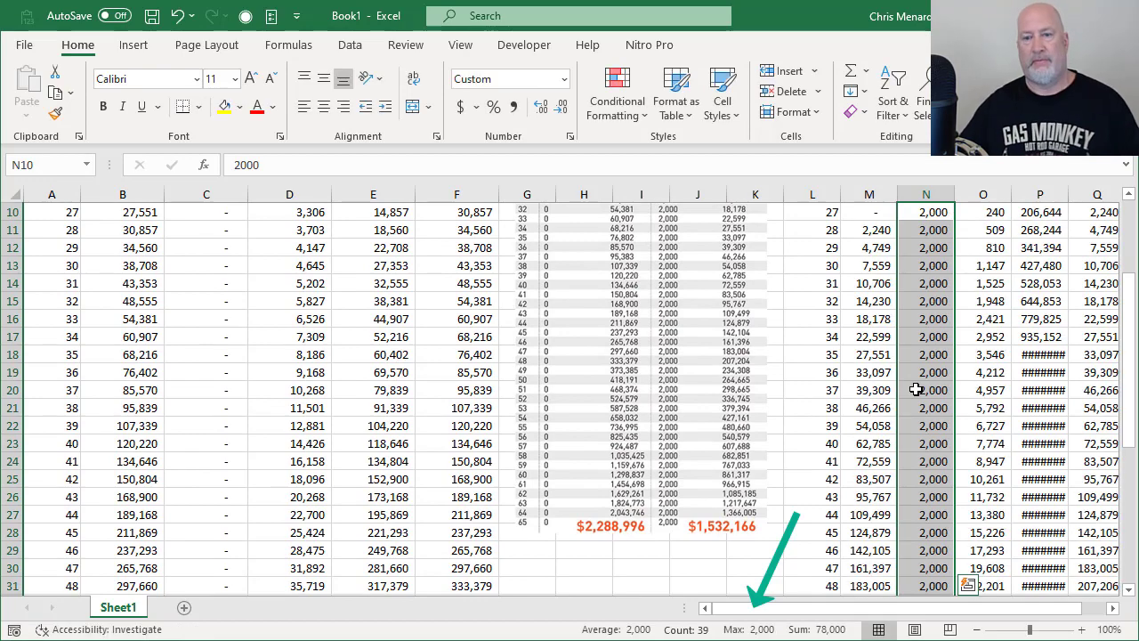
scroll(921, 385, up, 3)
scroll(899, 394, down, 6)
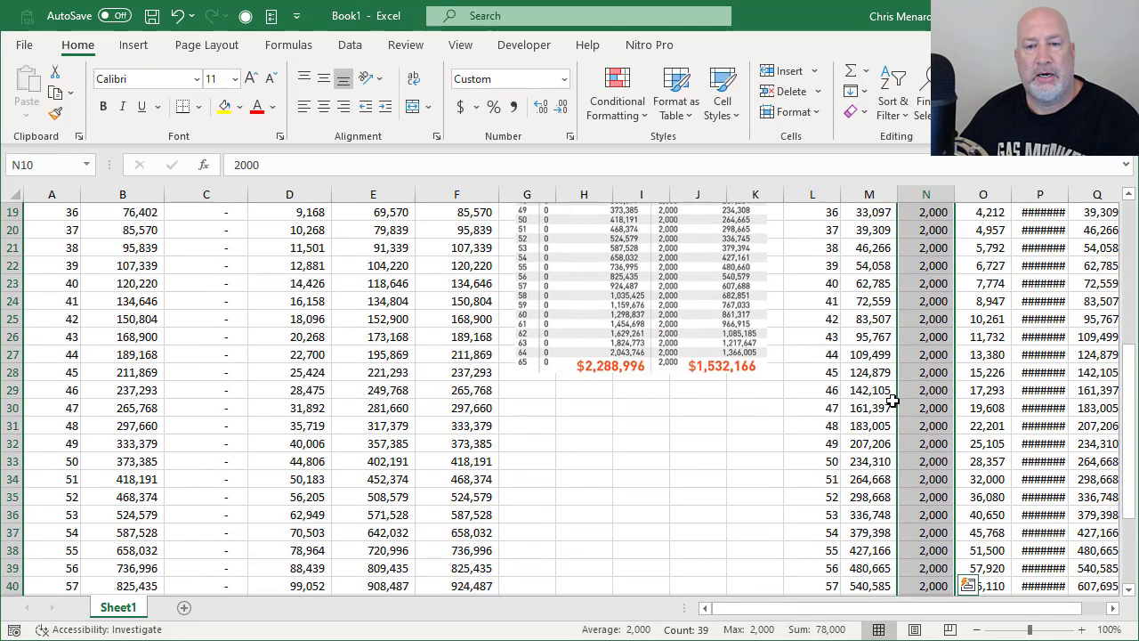
scroll(890, 400, down, 6)
drag(959, 607, 985, 607)
double_click(1069, 191)
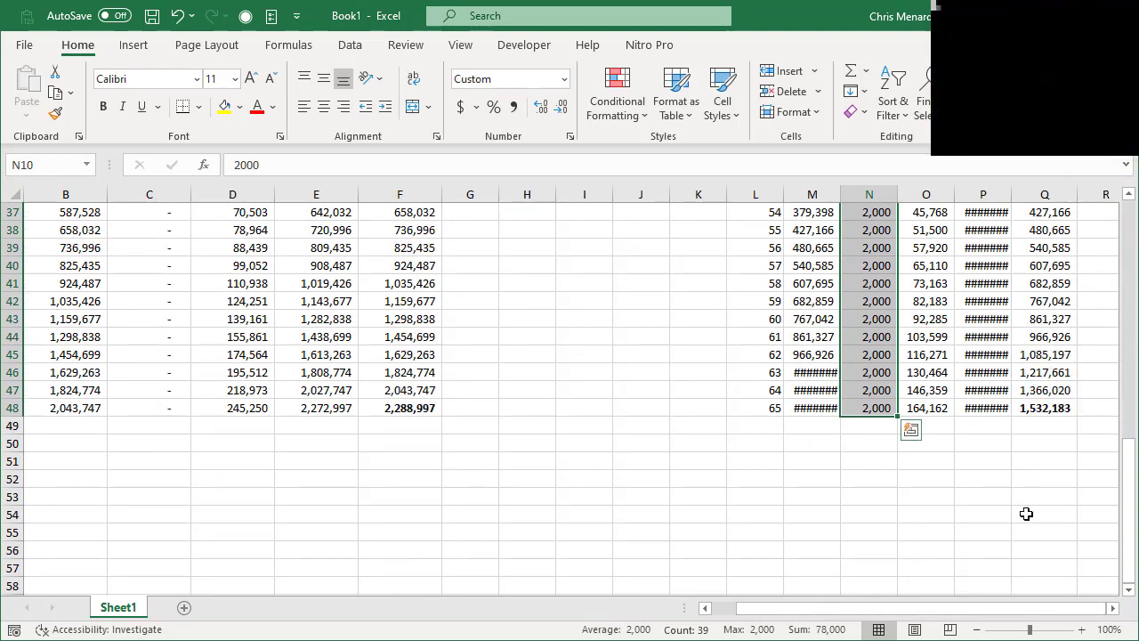
Change the interest rate in I1 to 9% and check Q48's total of 673,765
scroll(1134, 505, up, 12)
click(578, 356)
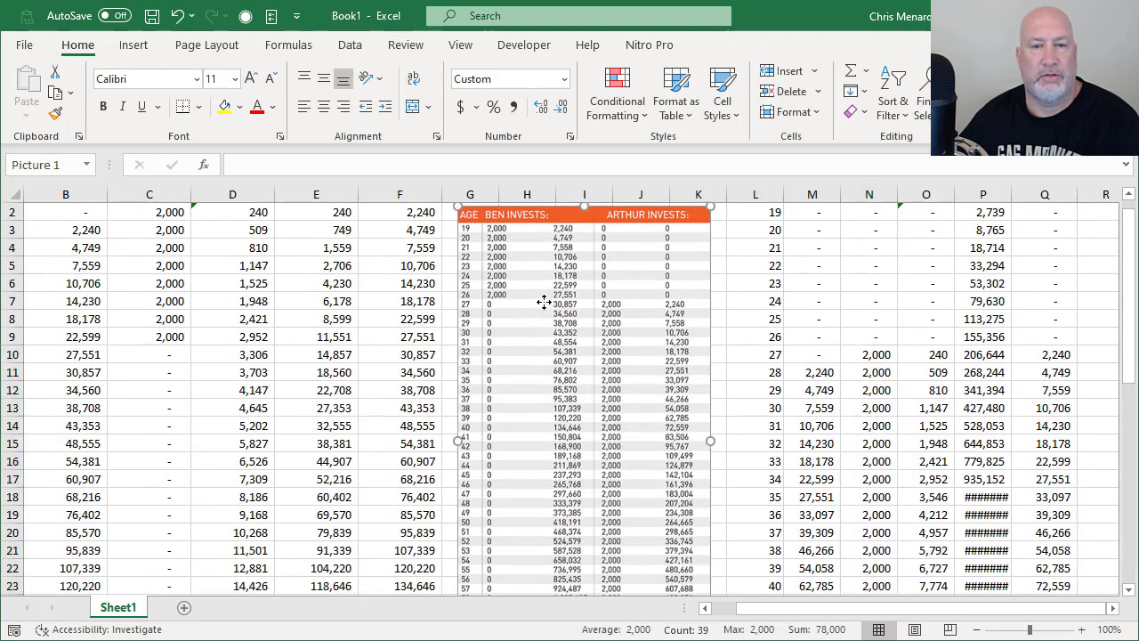
click(338, 298)
scroll(840, 289, up, 1)
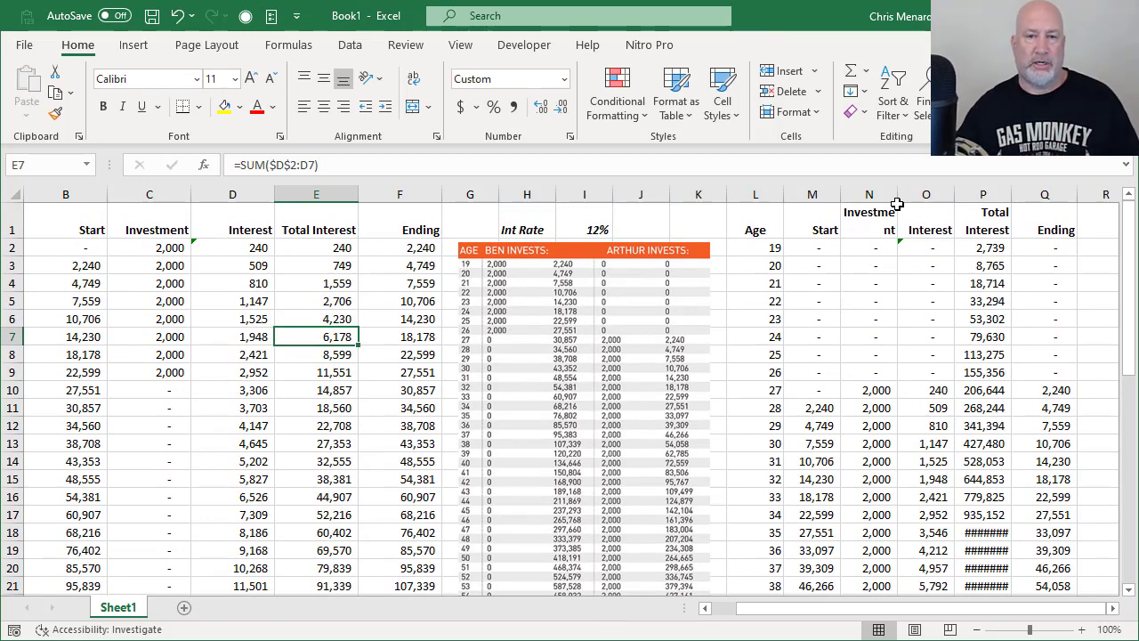
click(591, 228)
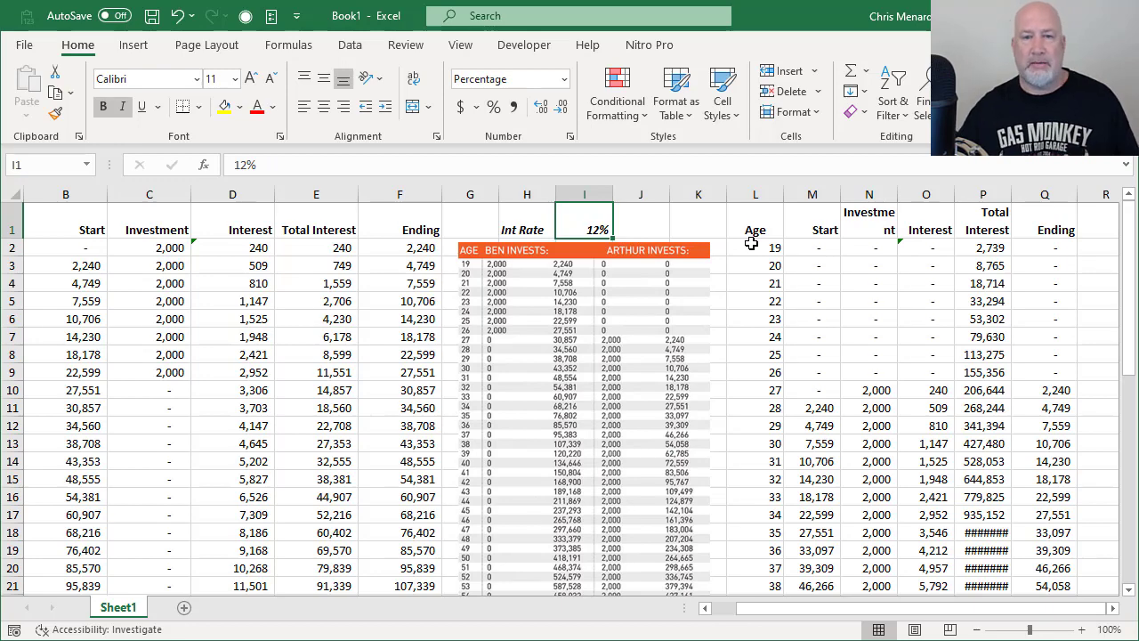
text(9)
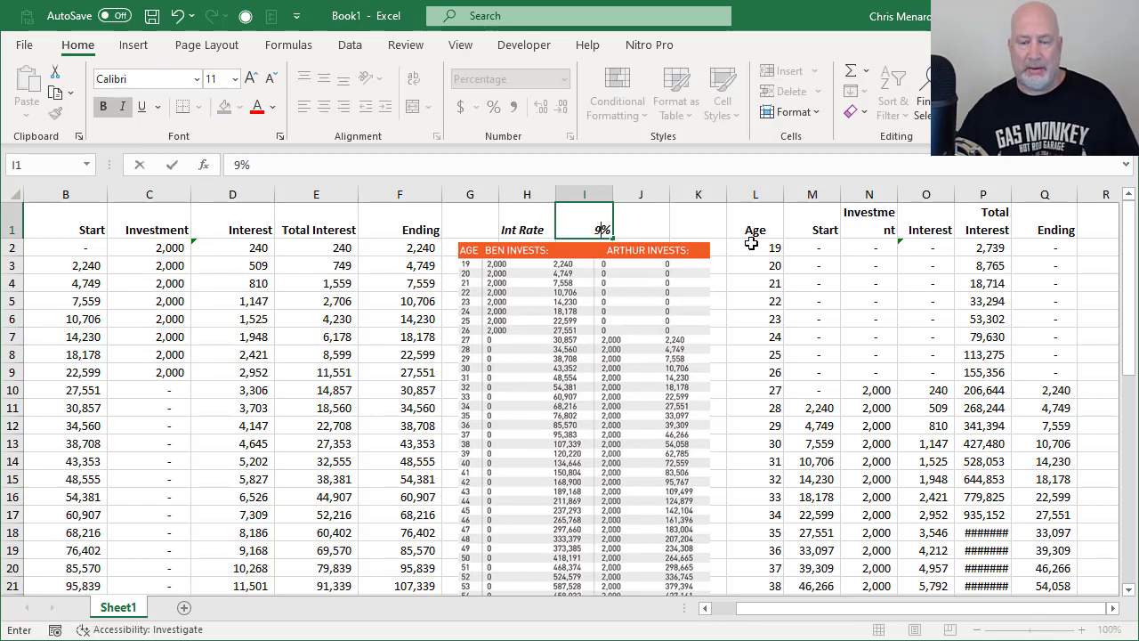
key(ctrl+Return)
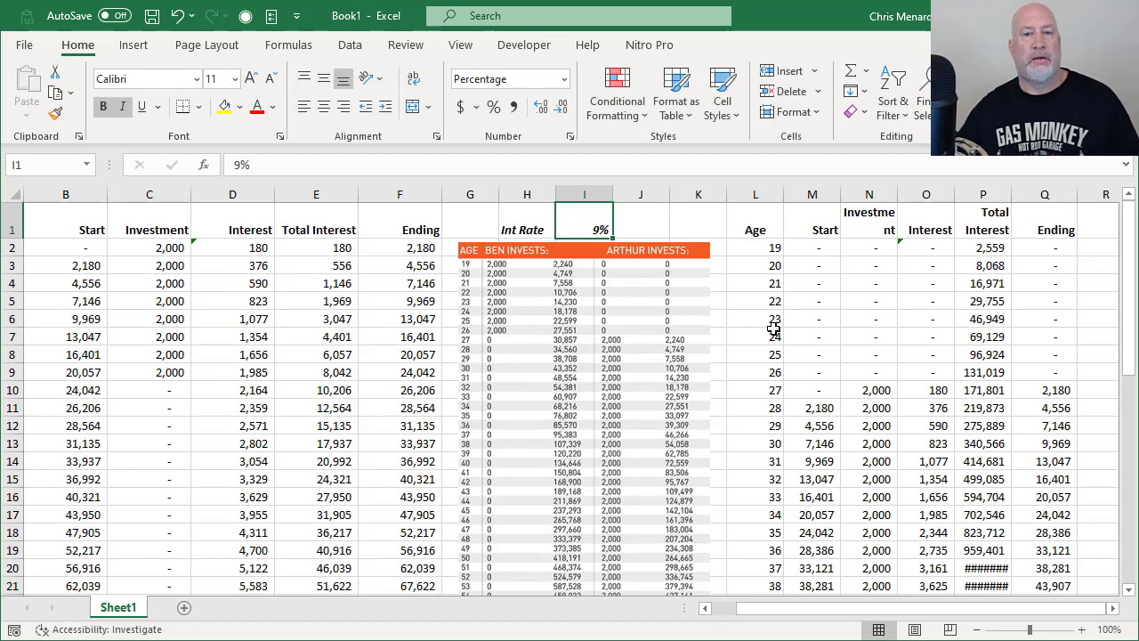
scroll(776, 331, down, 9)
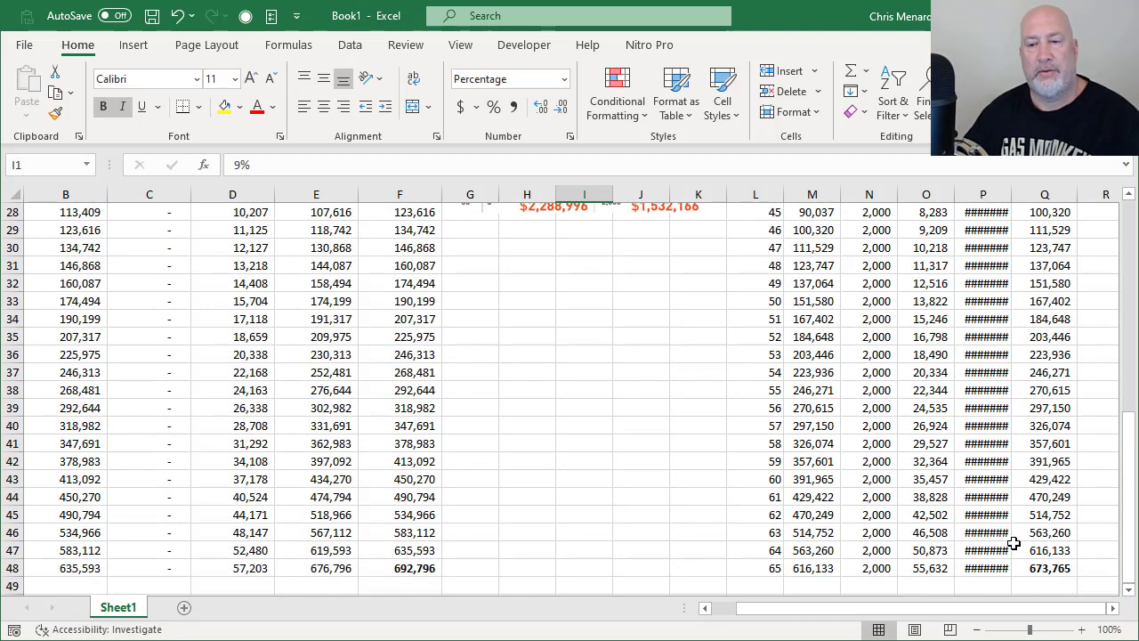
click(1030, 567)
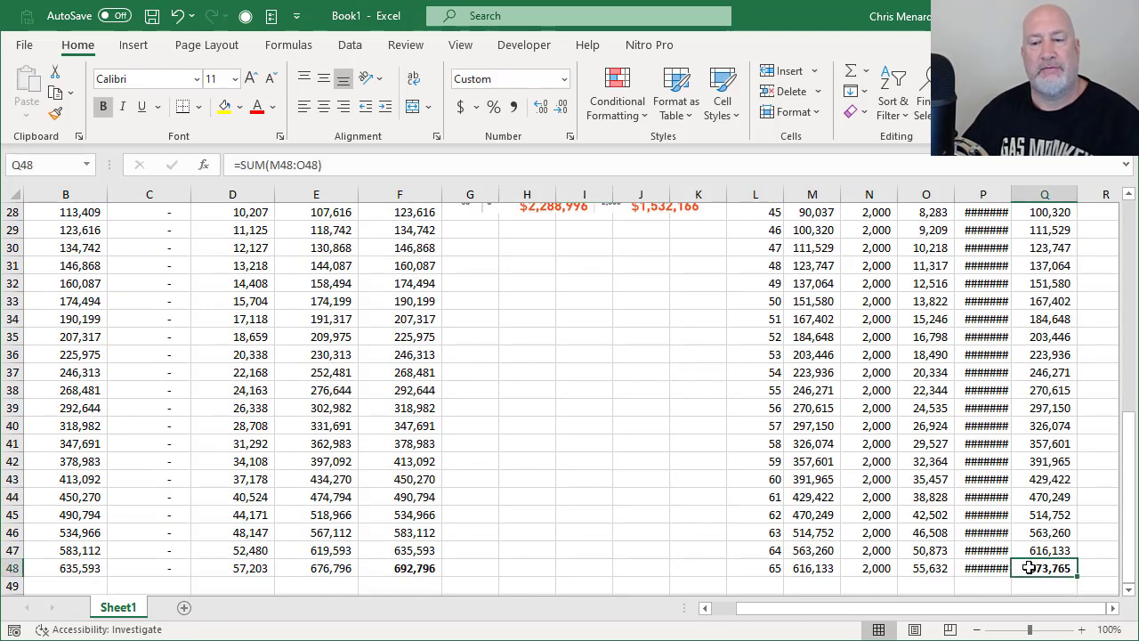
Compare F48's 692,796 total, widen column P to show its values, and return to column A
click(385, 566)
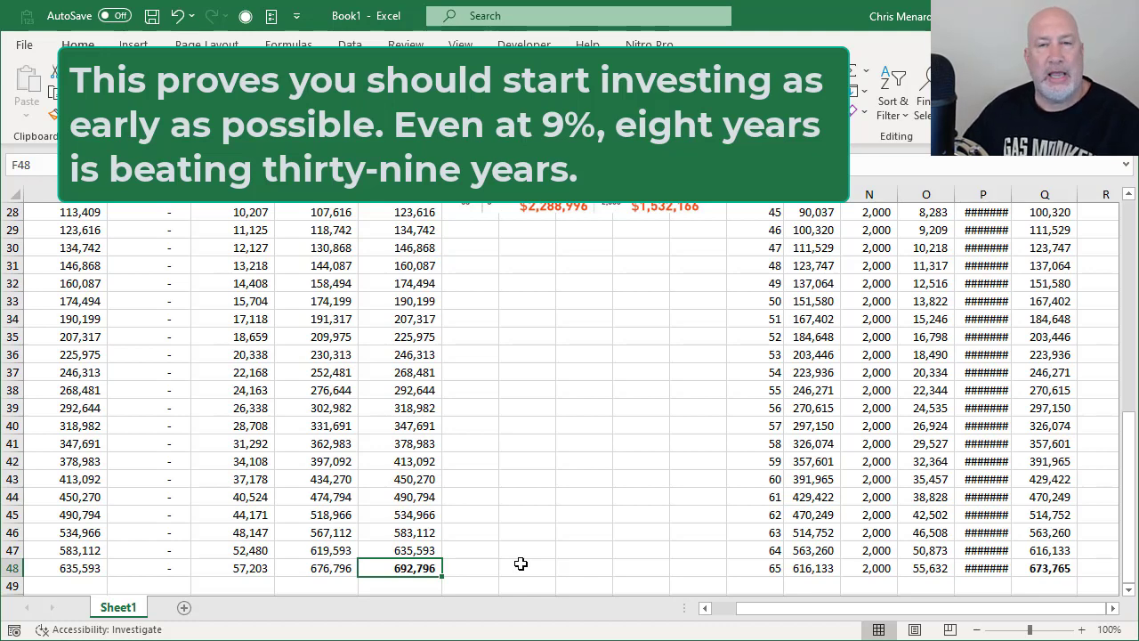
scroll(690, 536, up, 9)
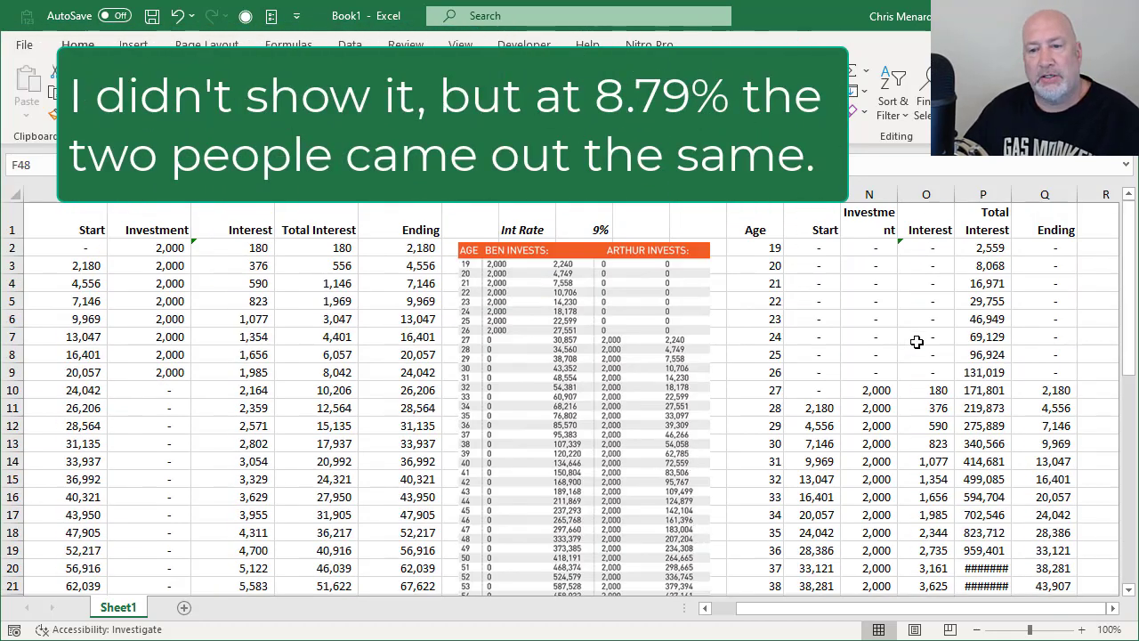
drag(1011, 194, 1024, 196)
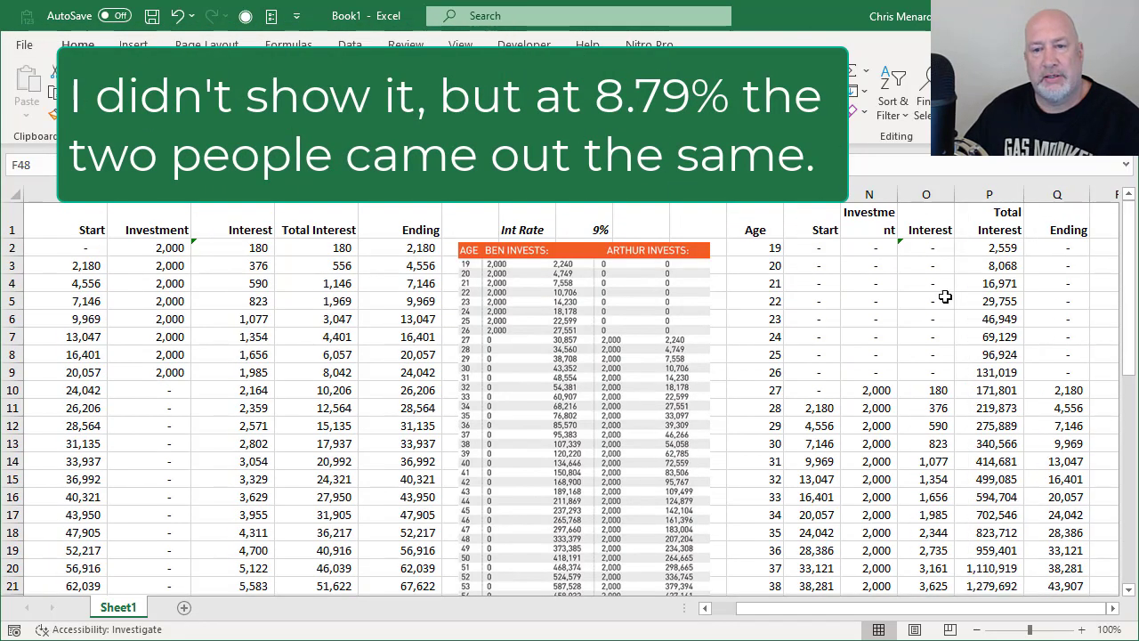
scroll(918, 330, down, 2)
scroll(602, 343, up, 2)
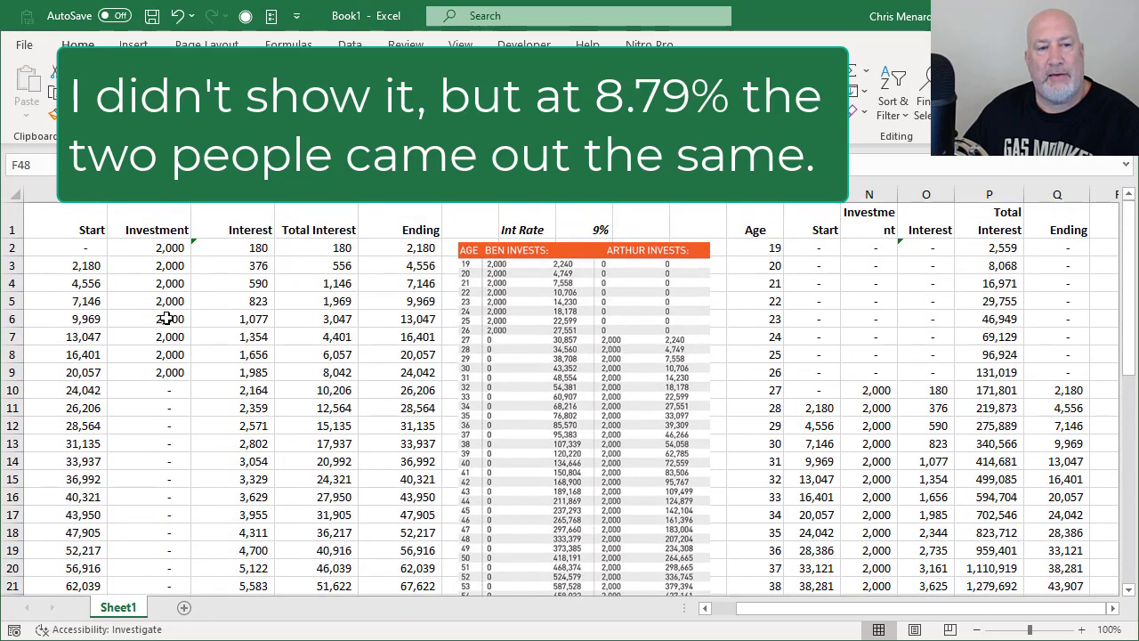
click(705, 608)
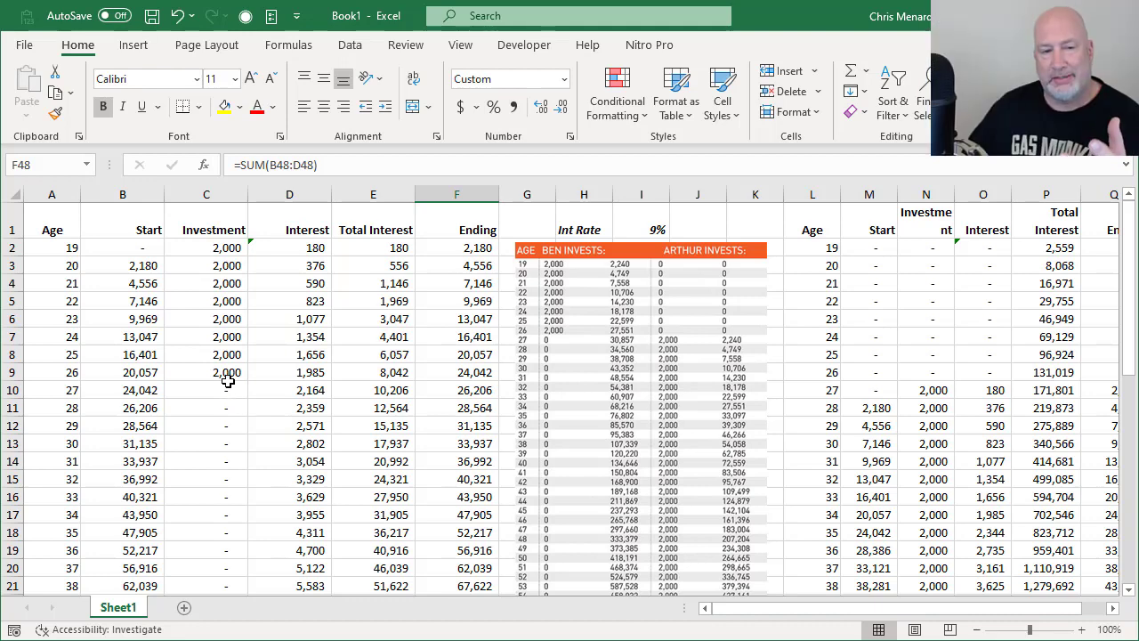
scroll(227, 381, down, 3)
click(218, 425)
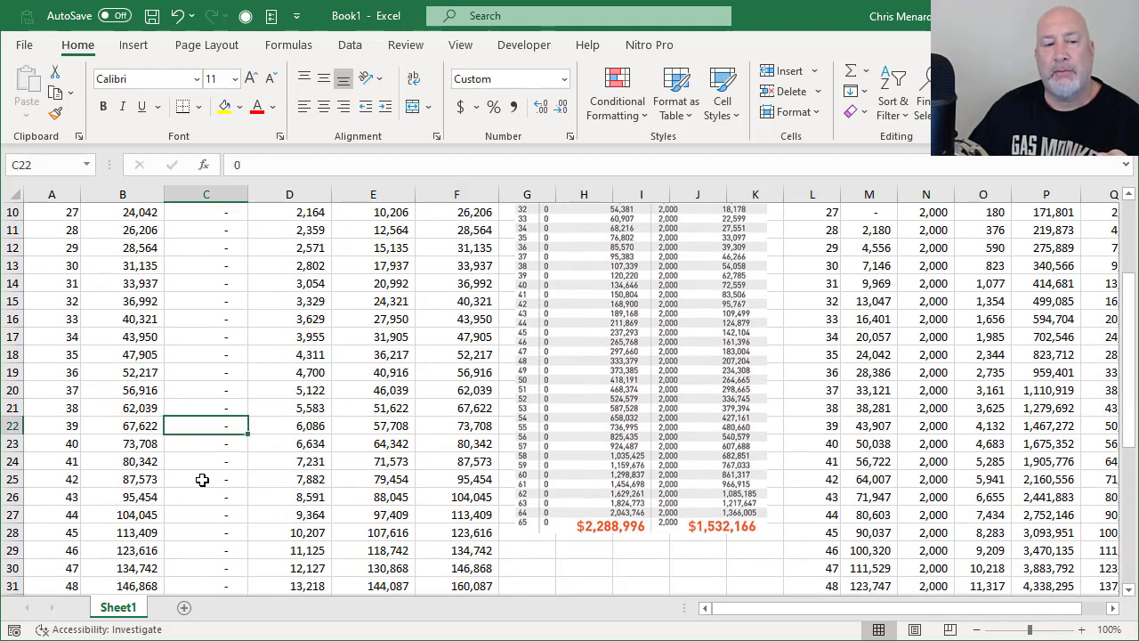
click(203, 480)
click(221, 512)
click(227, 527)
click(216, 514)
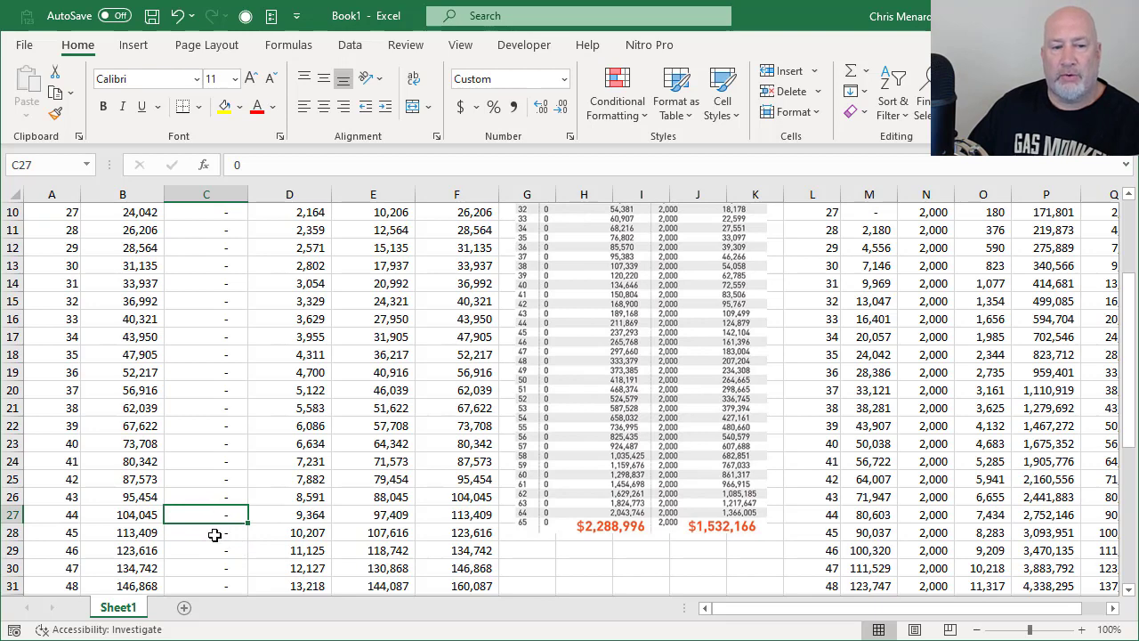
click(214, 533)
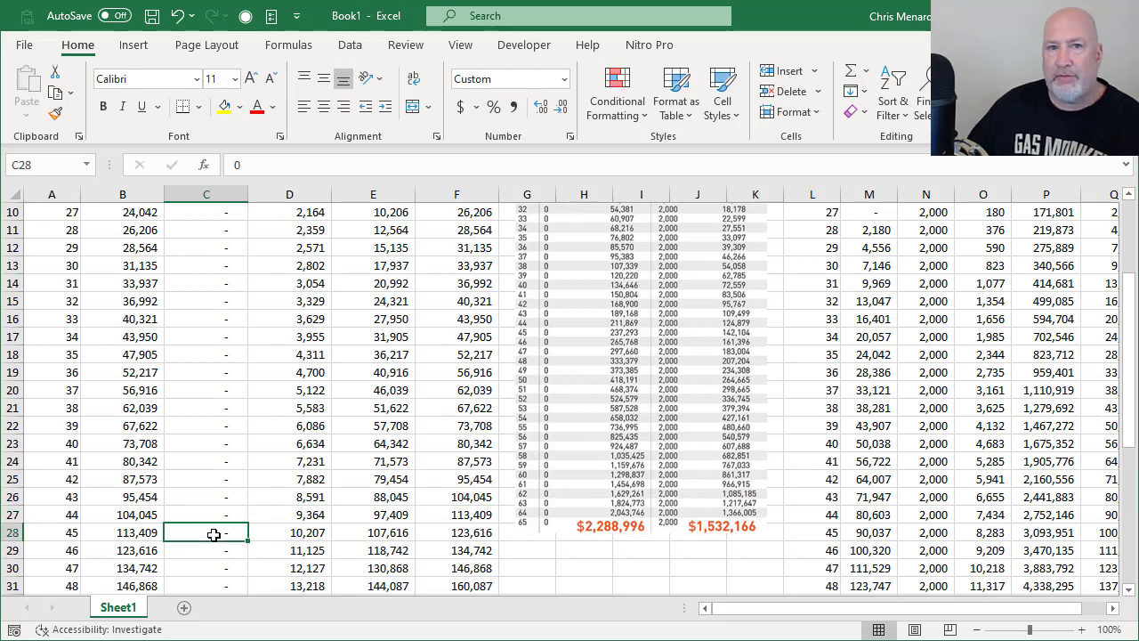
click(206, 550)
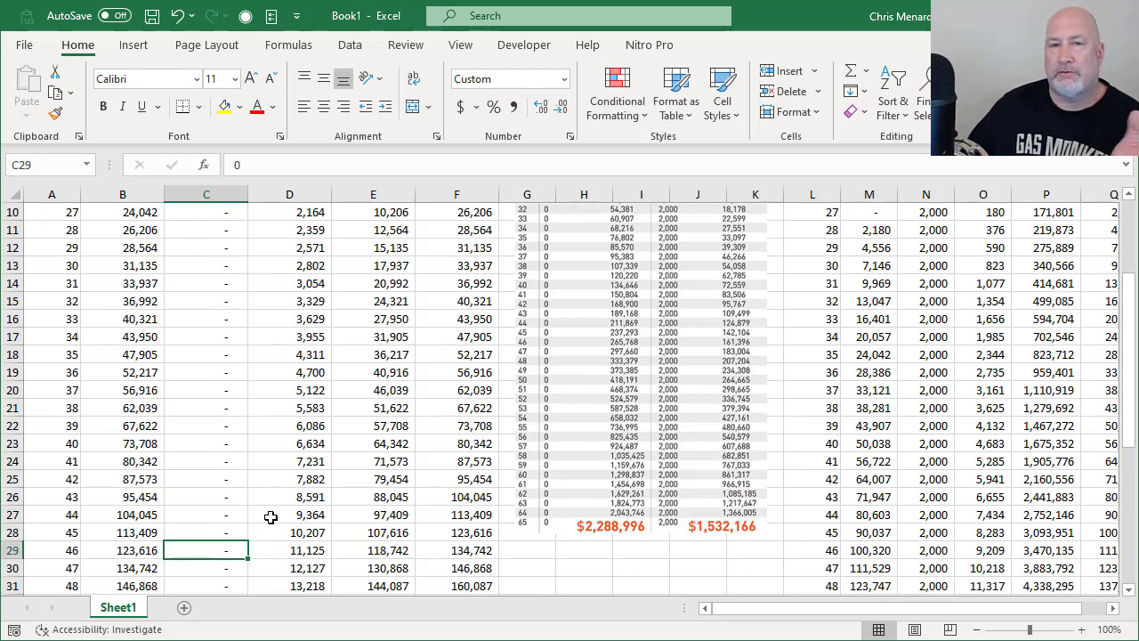
scroll(304, 505, down, 2)
scroll(303, 505, up, 6)
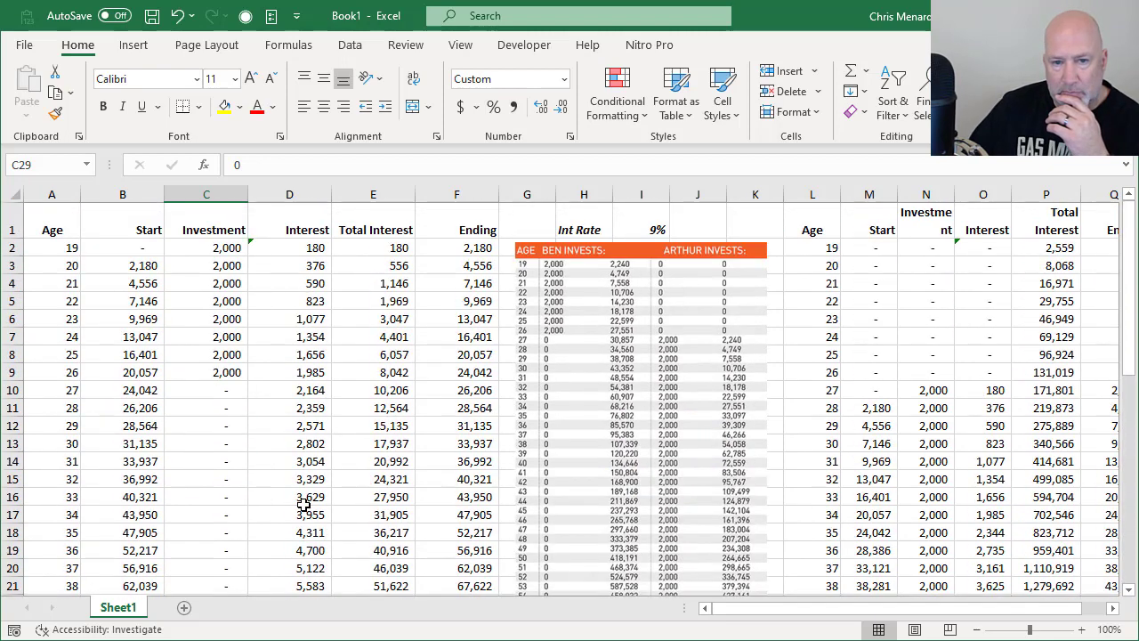